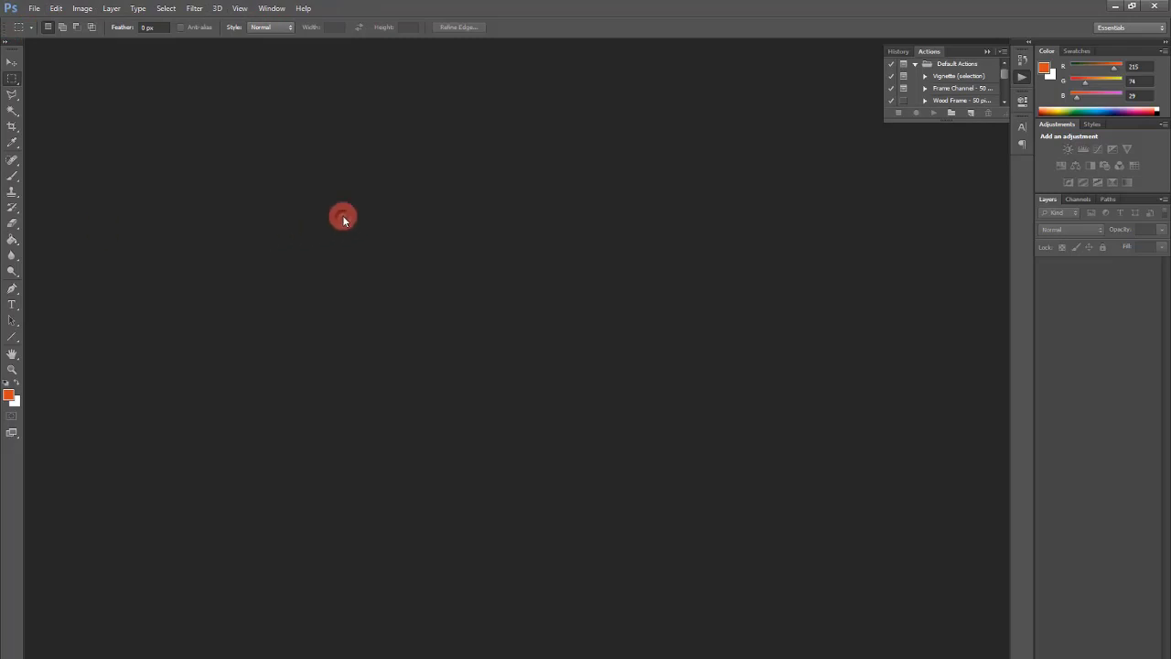
Open screenshot 1 from the GE_before folder.
double_click(342, 215)
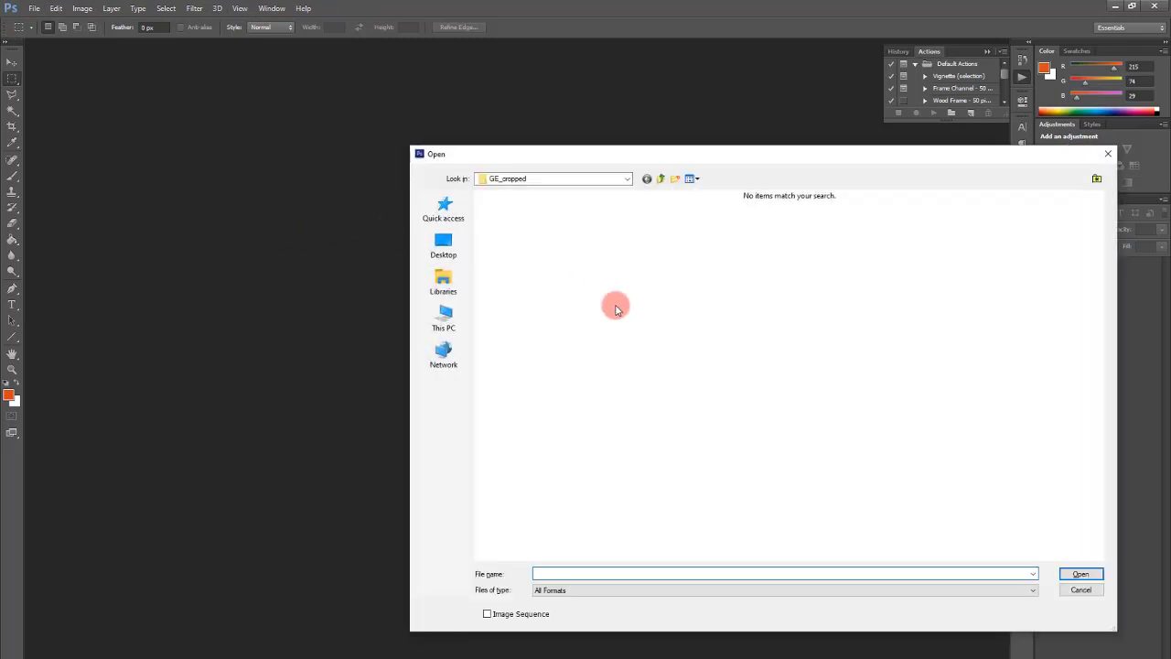
click(660, 178)
double_click(503, 235)
double_click(509, 241)
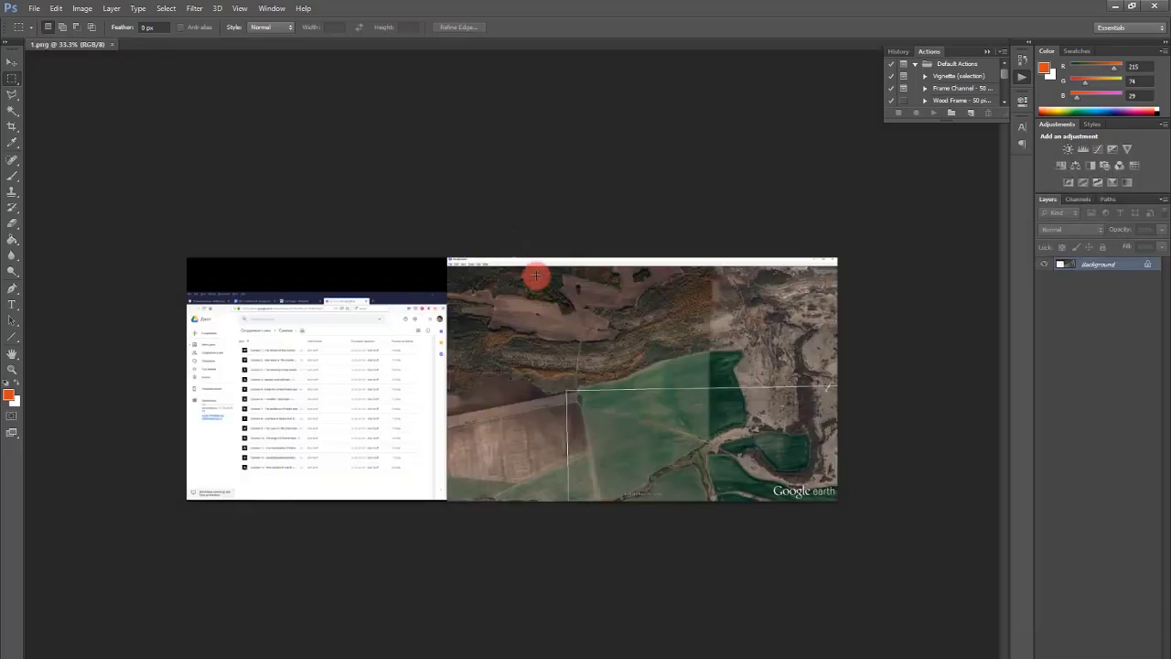
Crop 1.png to exclude the browser panel, window title and bottom strip.
key(c)
drag(185, 312, 315, 307)
drag(521, 488, 512, 488)
drag(518, 264, 520, 272)
double_click(673, 312)
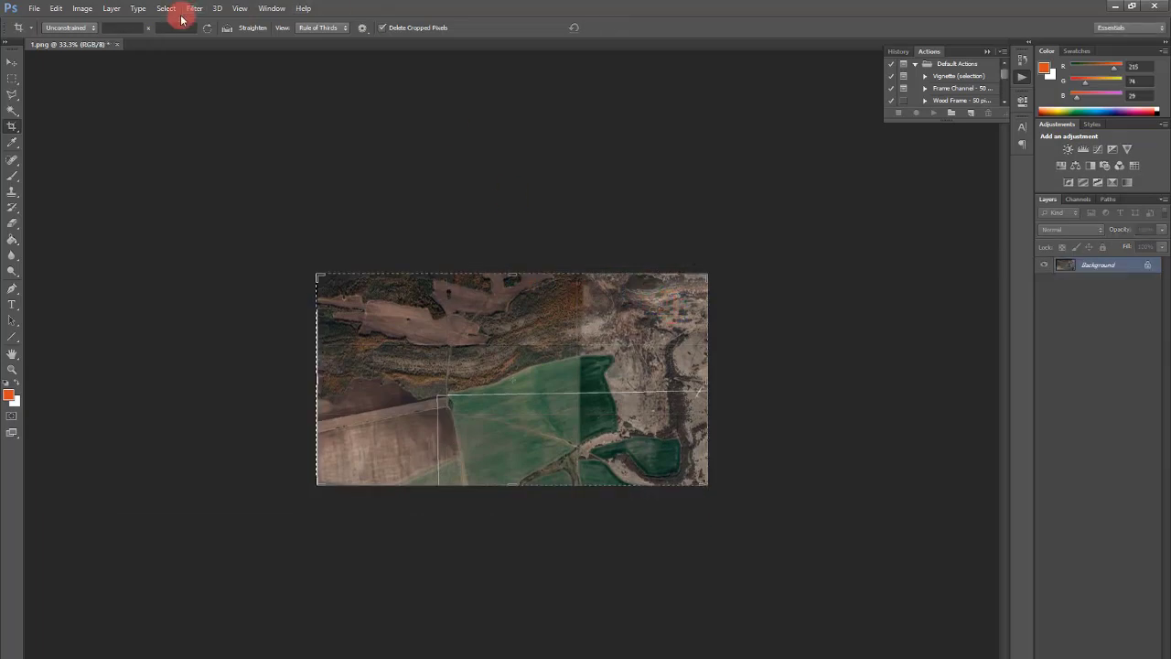
Abandon saving the cropped image and close 1.png without keeping the crop.
click(32, 13)
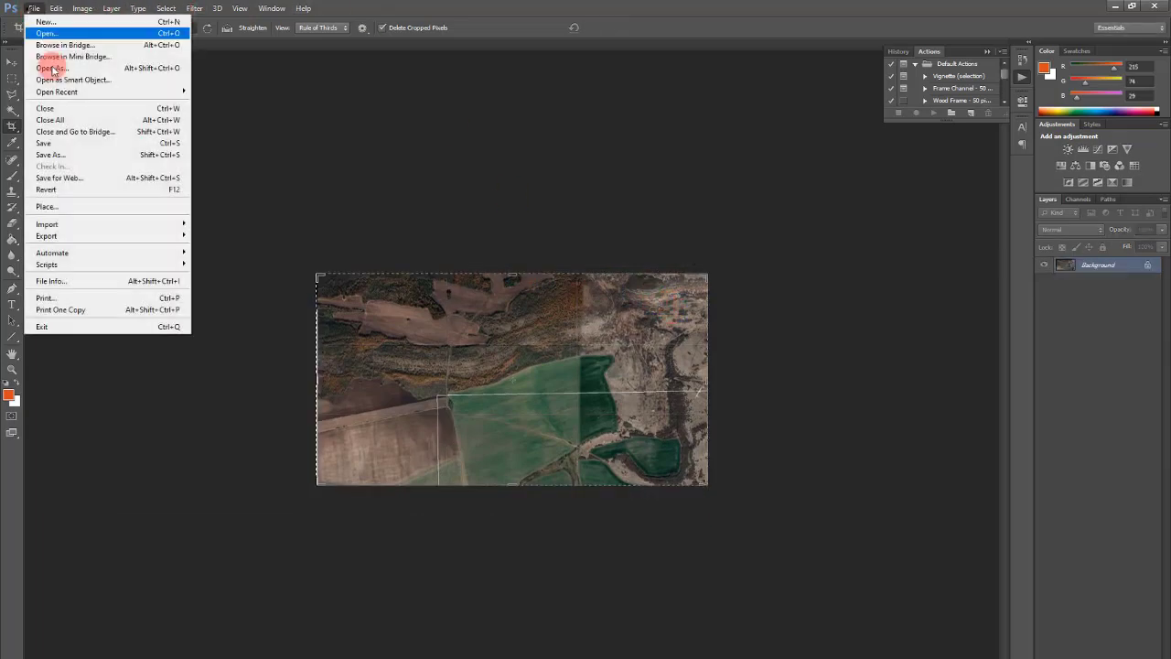
click(80, 153)
scroll(598, 290, down, 5)
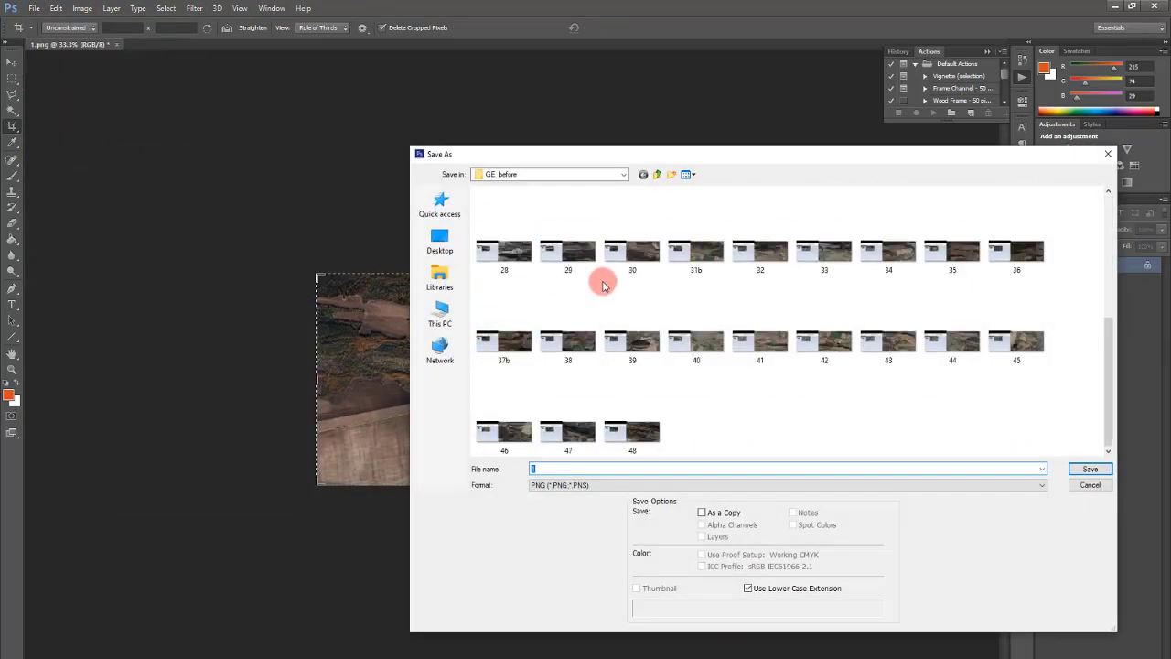
click(1090, 493)
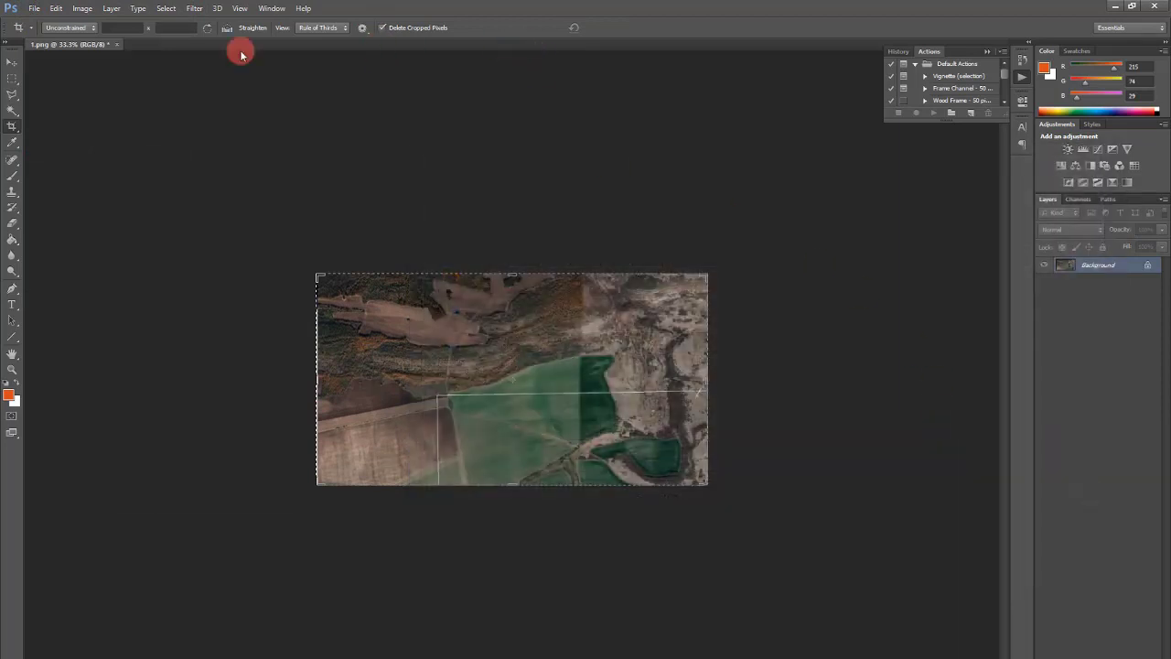
click(117, 44)
click(588, 277)
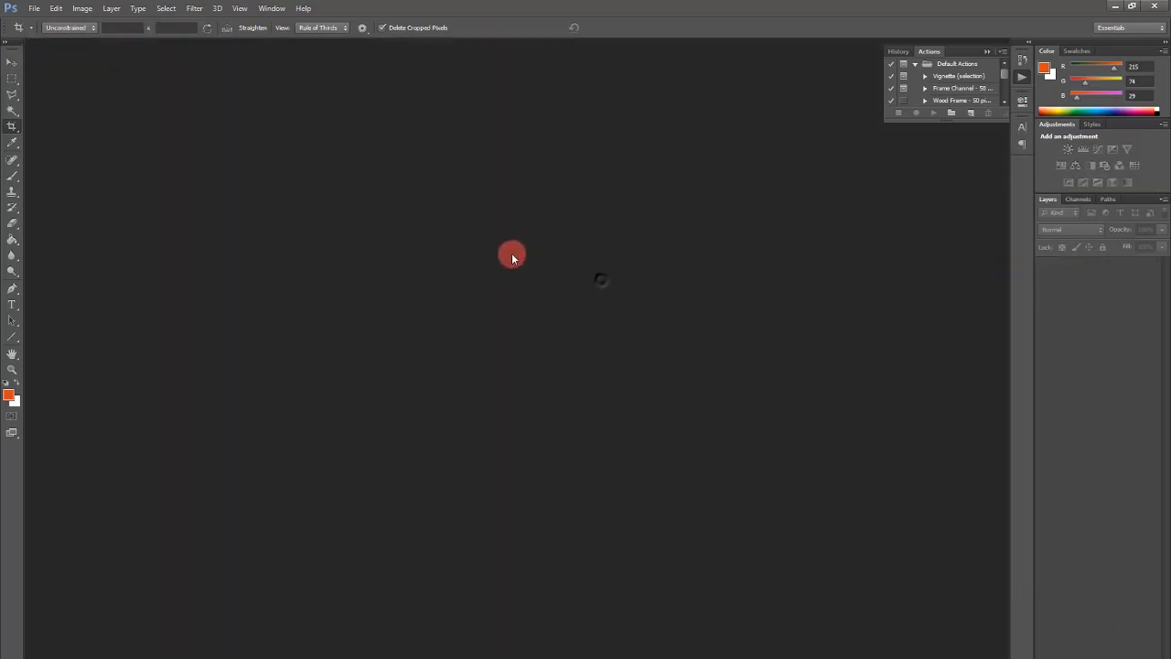
Reopen the uncropped 1.png from folder 0.
click(34, 9)
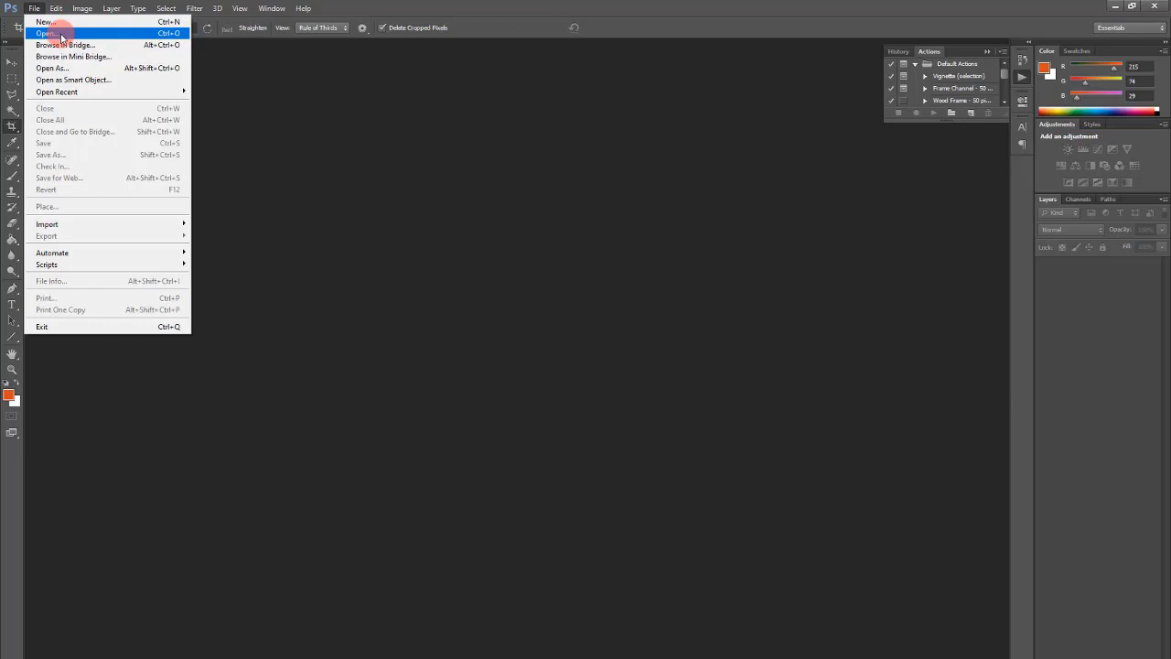
click(61, 33)
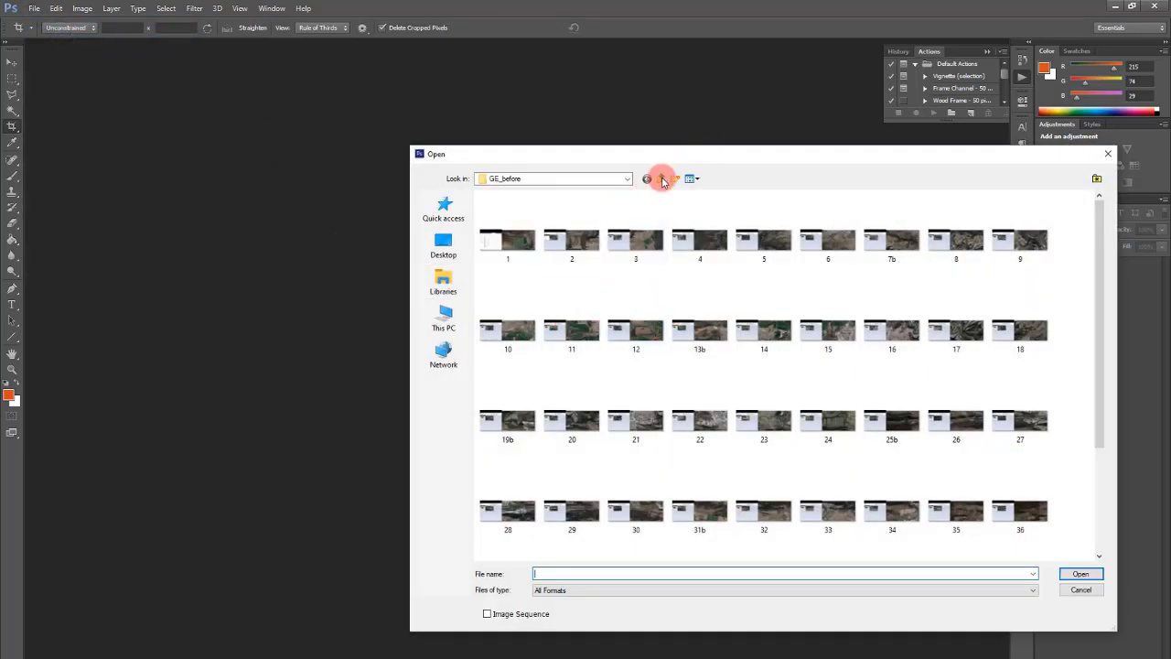
click(660, 179)
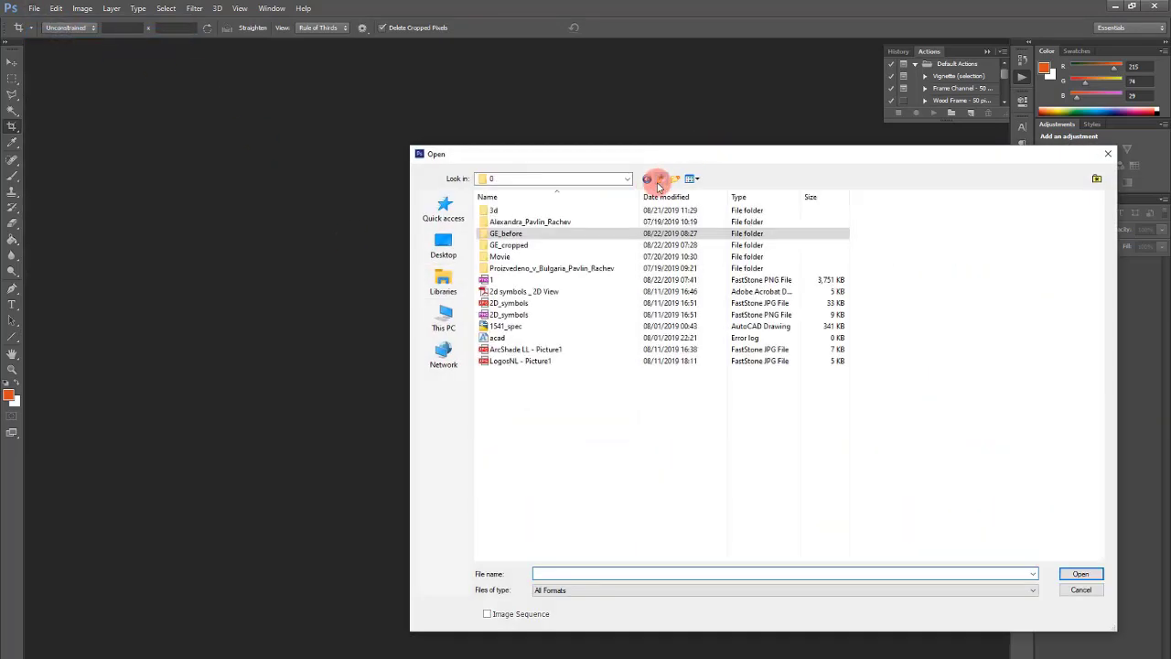
double_click(495, 280)
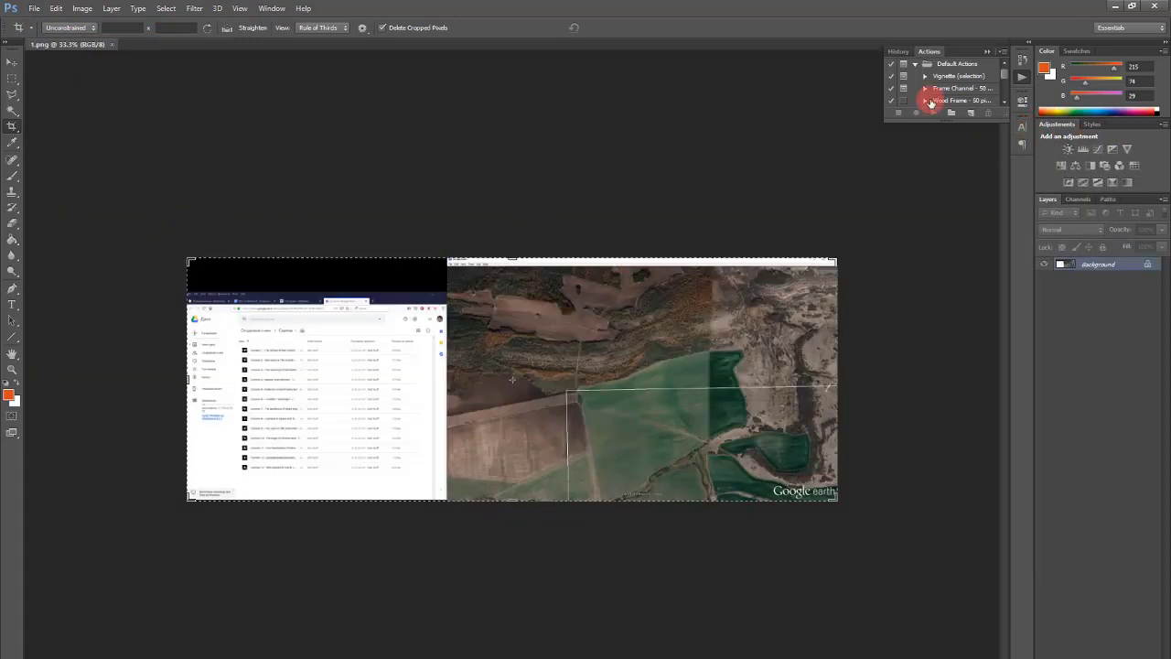
Delete the old three-monitor Cut_3 action set.
scroll(942, 91, down, 1)
scroll(982, 91, down, 6)
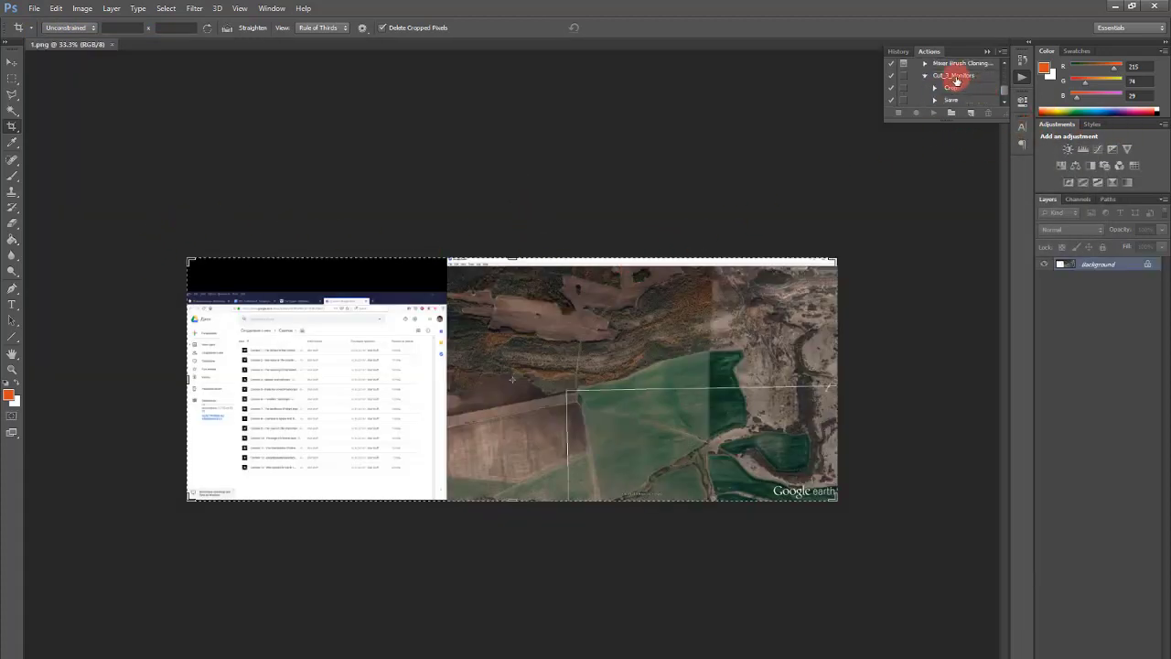
click(957, 76)
click(988, 113)
click(535, 275)
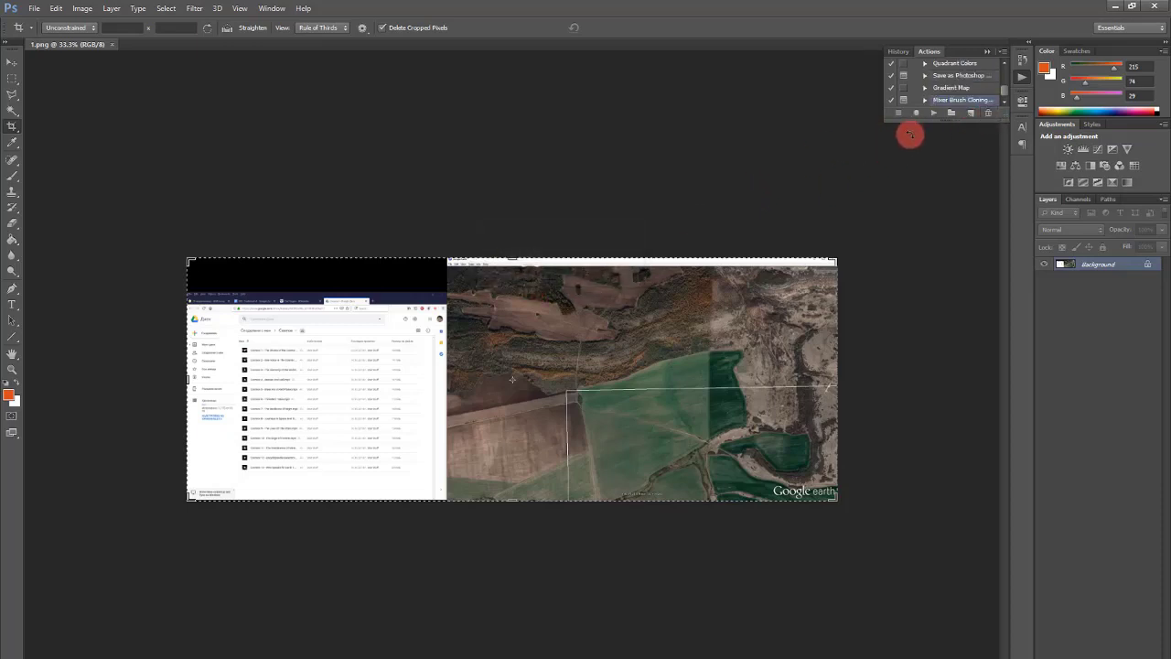
Create a Crop_2_Monitors action in Default Actions and begin recording.
click(971, 112)
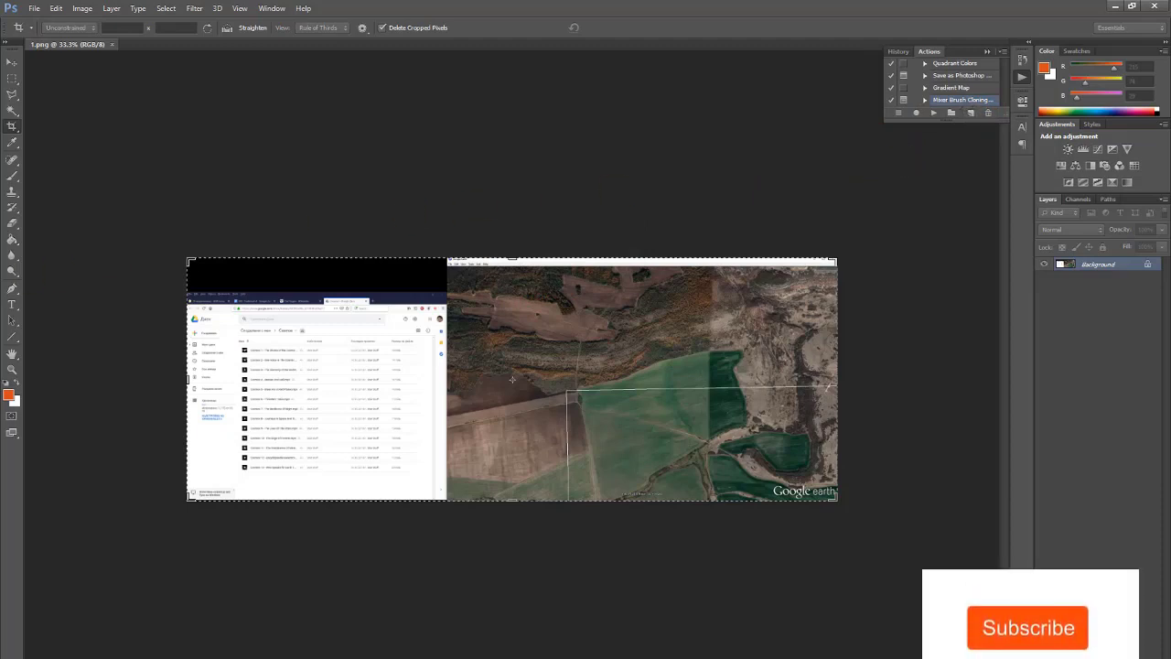
text(Crop_2_Monitors)
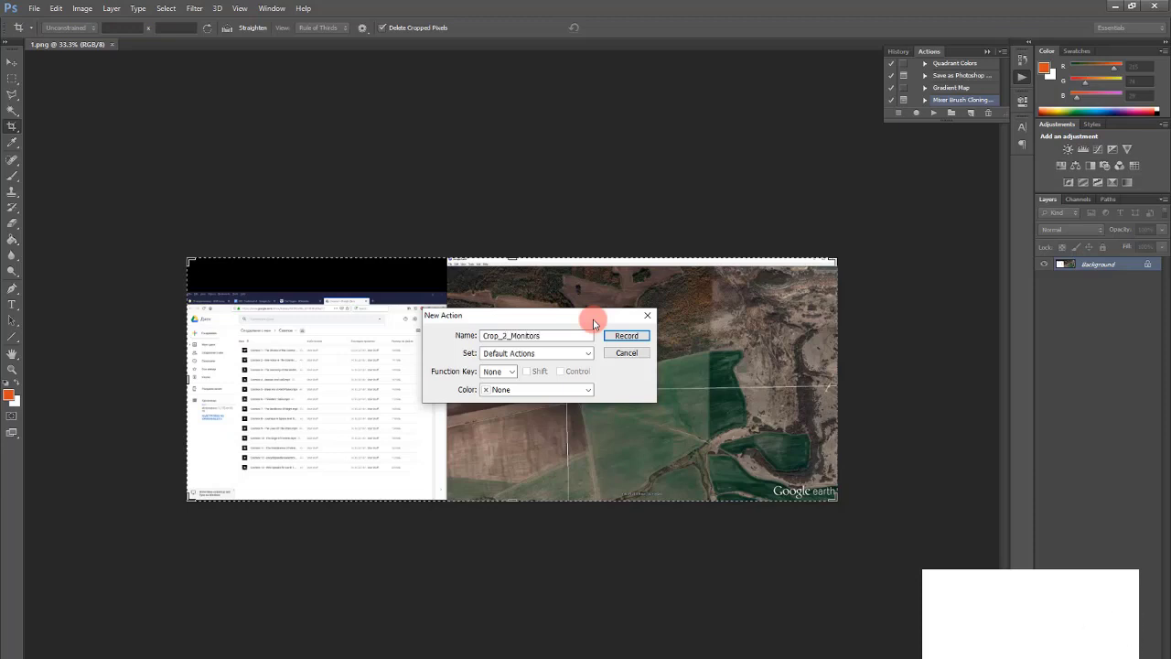
click(530, 358)
click(529, 360)
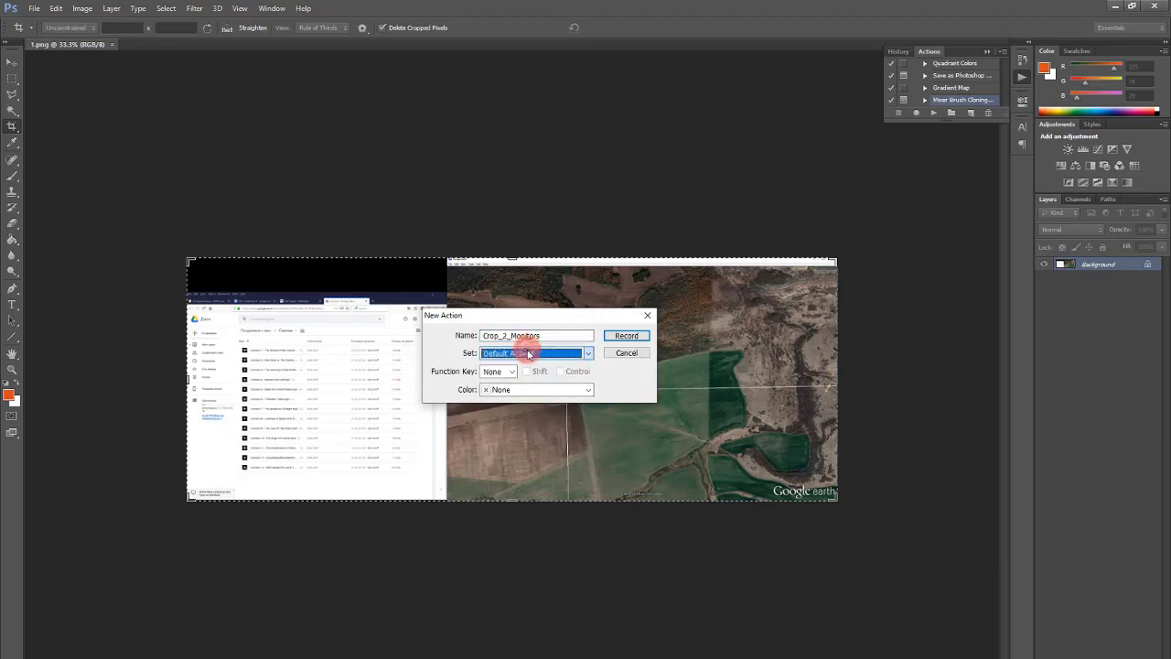
click(631, 336)
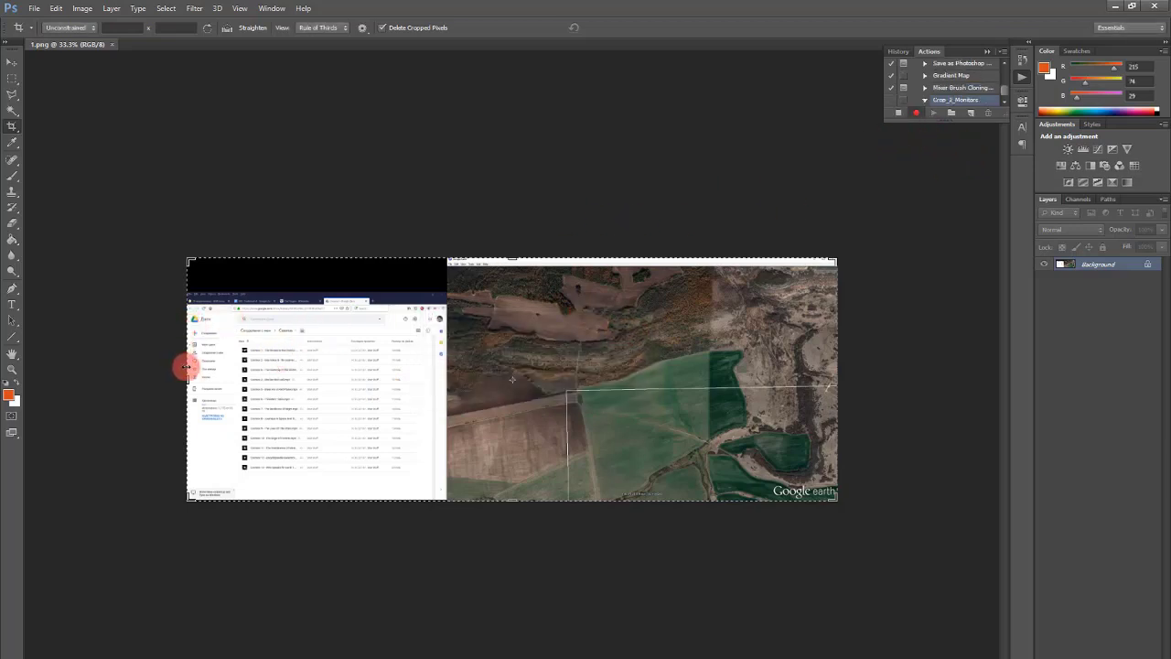
Move the crop's left edge past the browser panel to the imagery border.
drag(186, 363, 317, 366)
scroll(293, 278, up, 8)
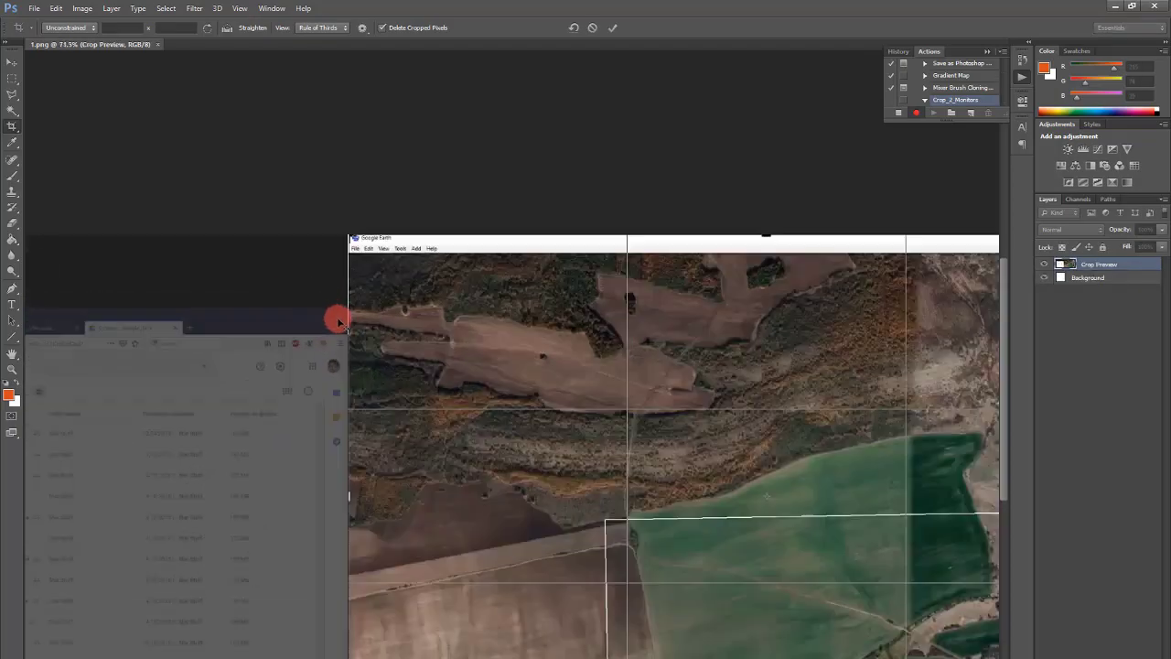
scroll(438, 323, down, 5)
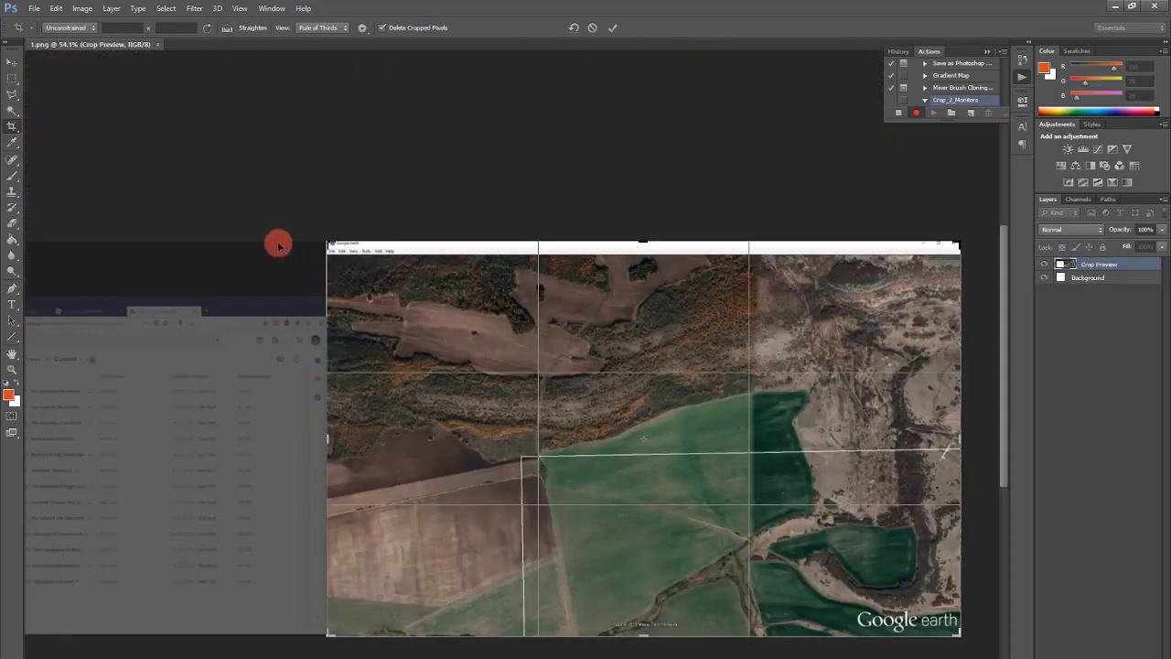
scroll(277, 243, up, 7)
scroll(402, 295, up, 4)
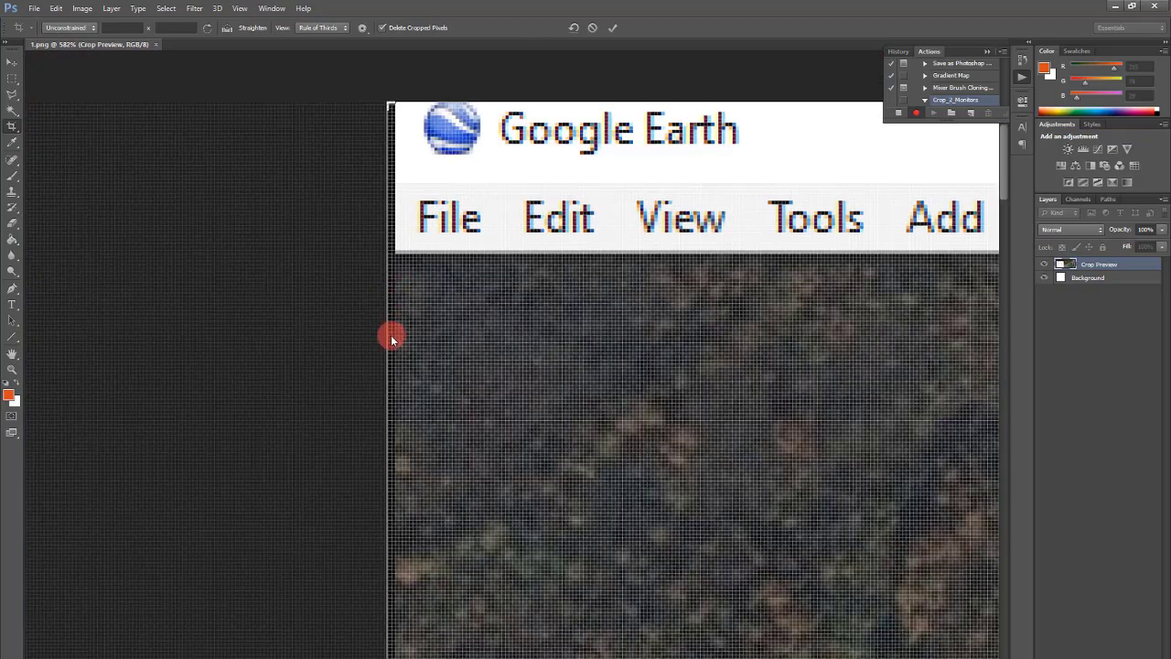
drag(385, 317, 391, 315)
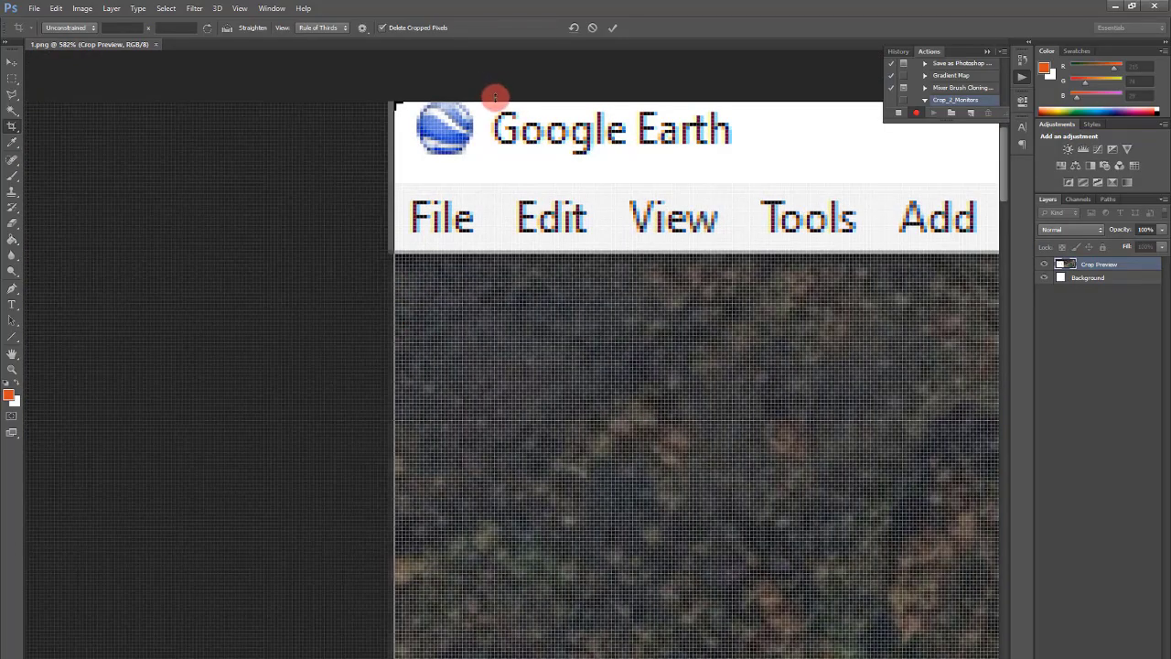
Bring the top crop edge below the Google Earth menu bar and bottom above the attribution line.
drag(494, 96, 496, 174)
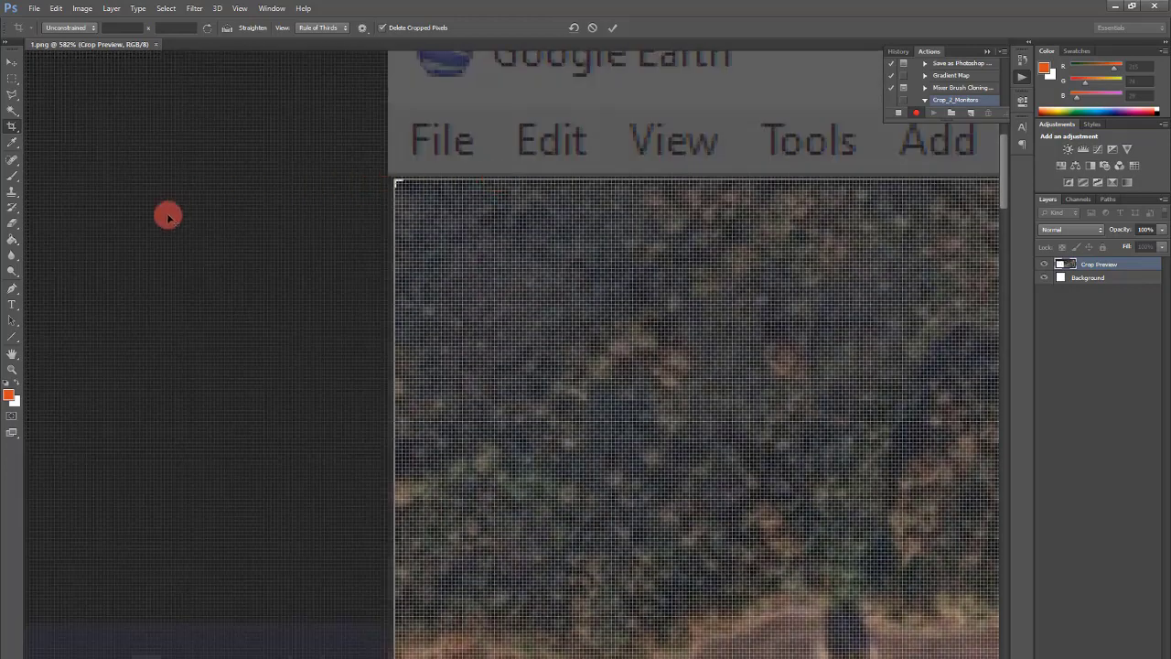
scroll(174, 197, down, 5)
scroll(439, 128, down, 4)
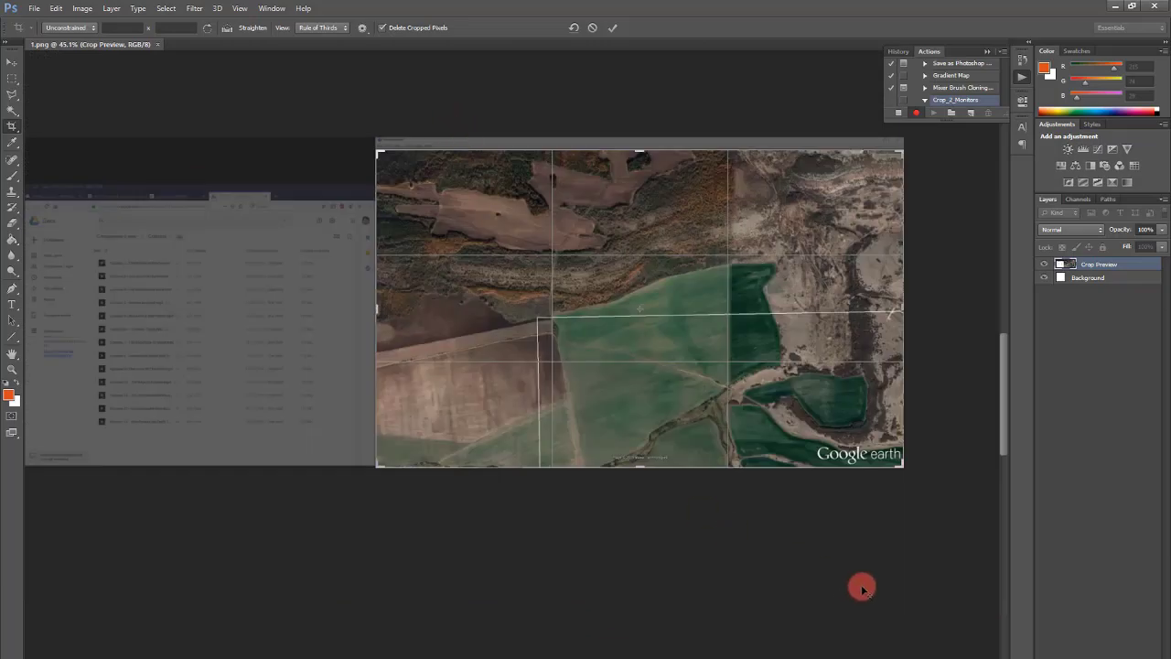
scroll(870, 553, up, 1)
scroll(872, 540, up, 3)
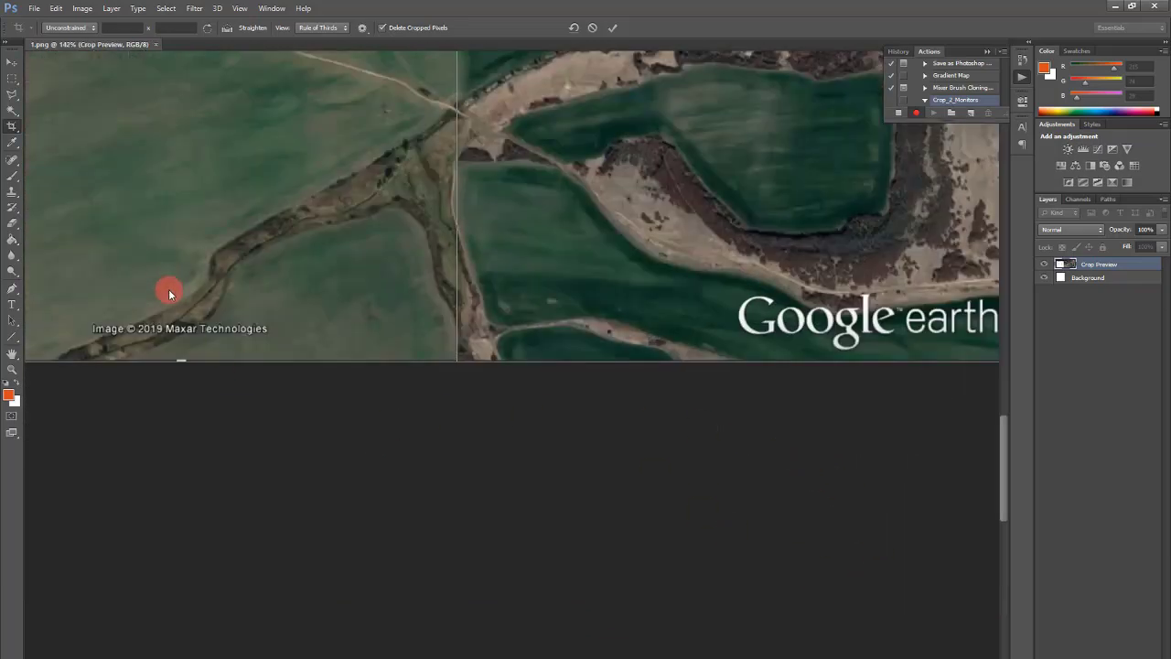
drag(188, 364, 200, 327)
scroll(374, 528, down, 3)
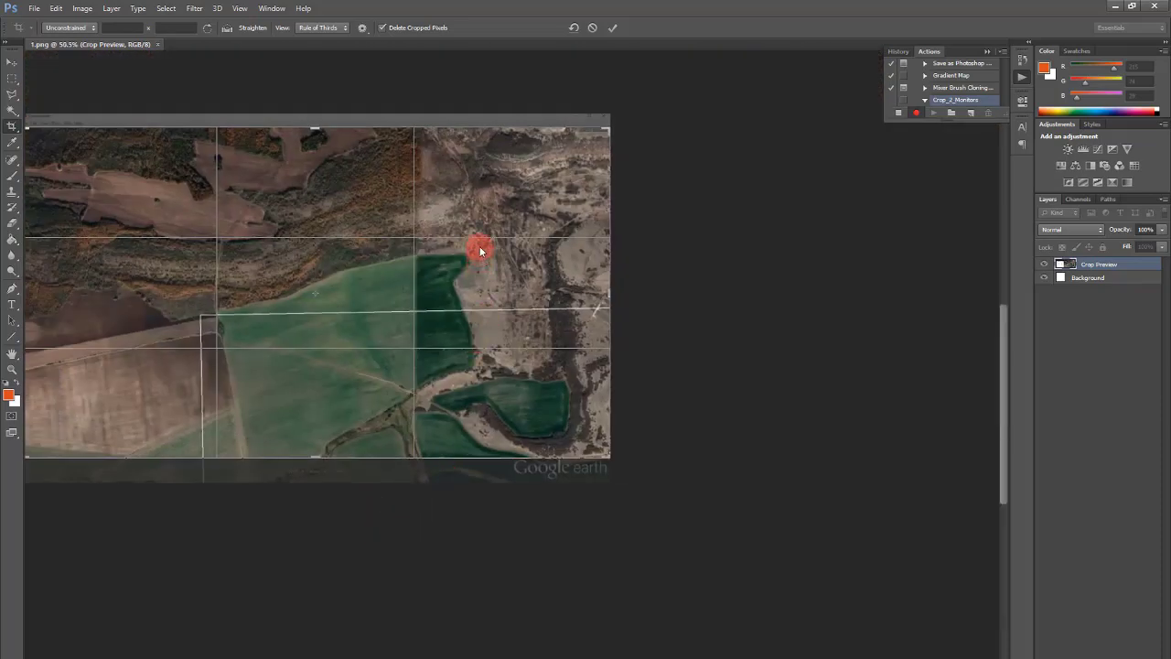
key(alt+space)
Commit the crop, overwrite 1.png as PNG, and stop recording Crop_2_Monitors.
click(614, 27)
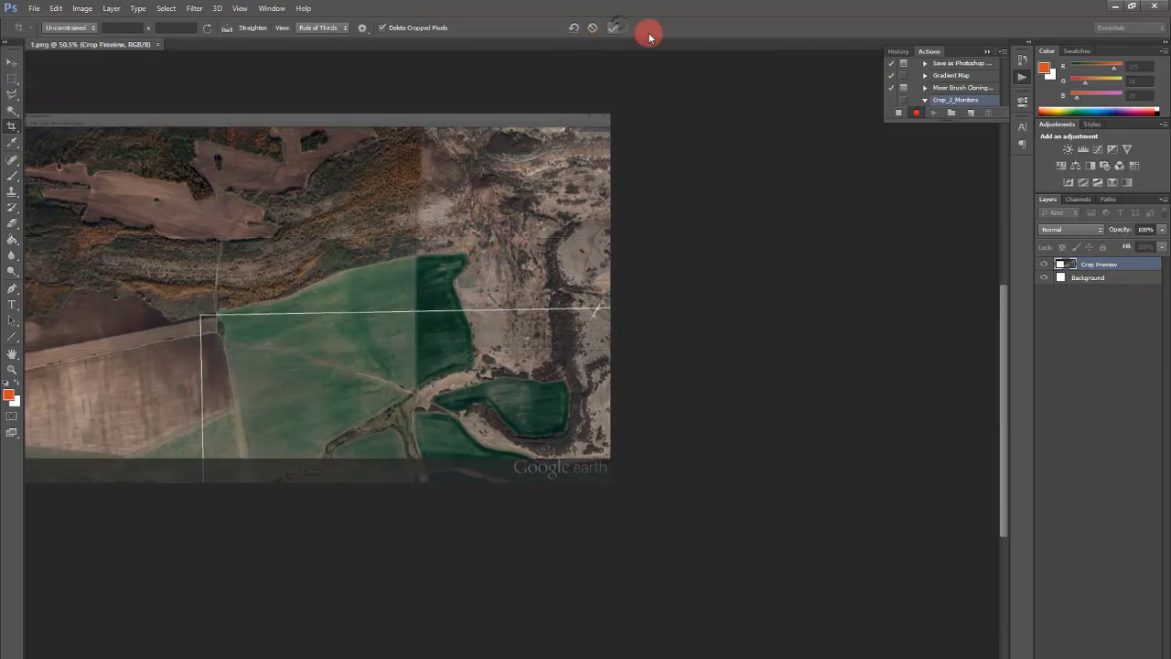
click(613, 27)
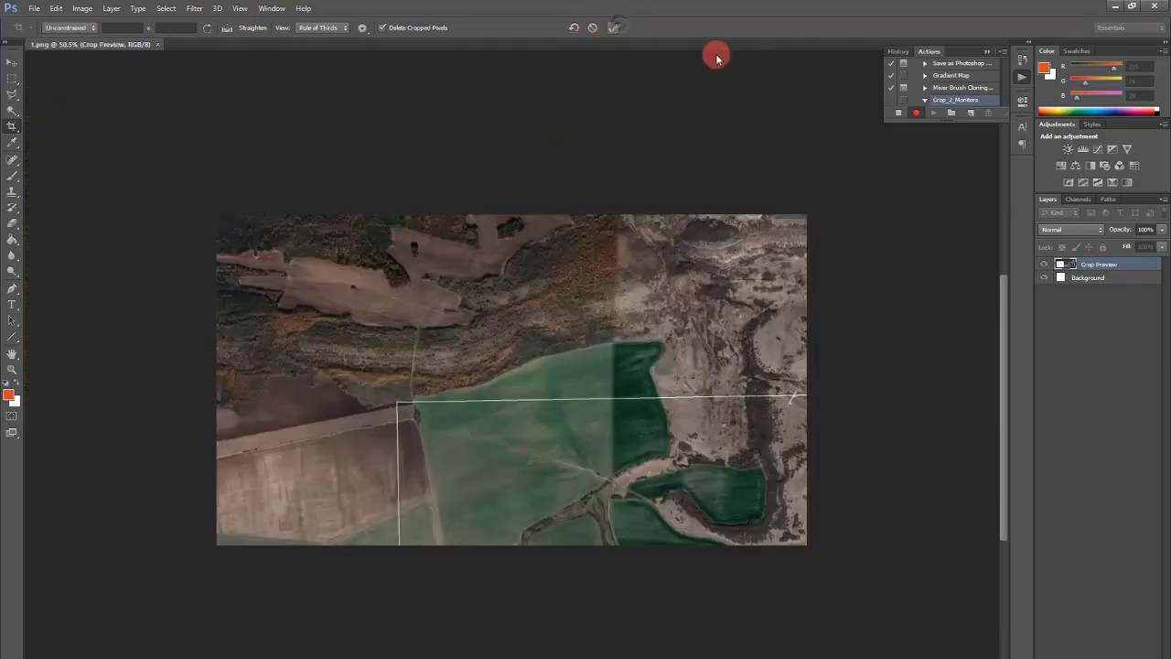
click(41, 8)
click(84, 150)
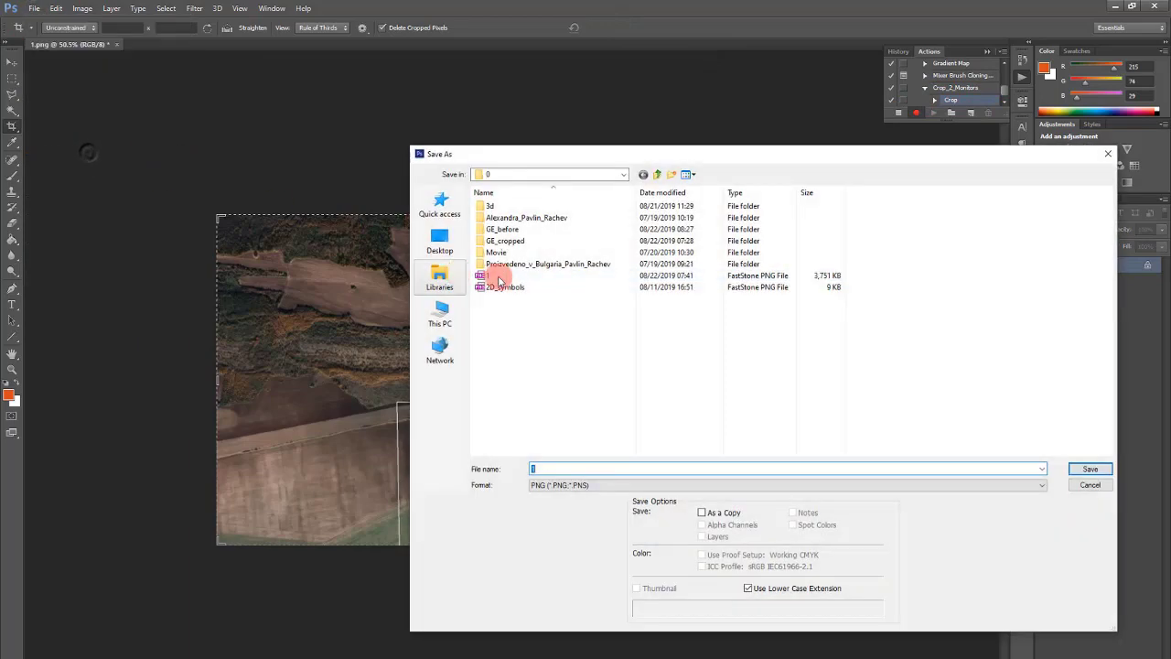
double_click(517, 276)
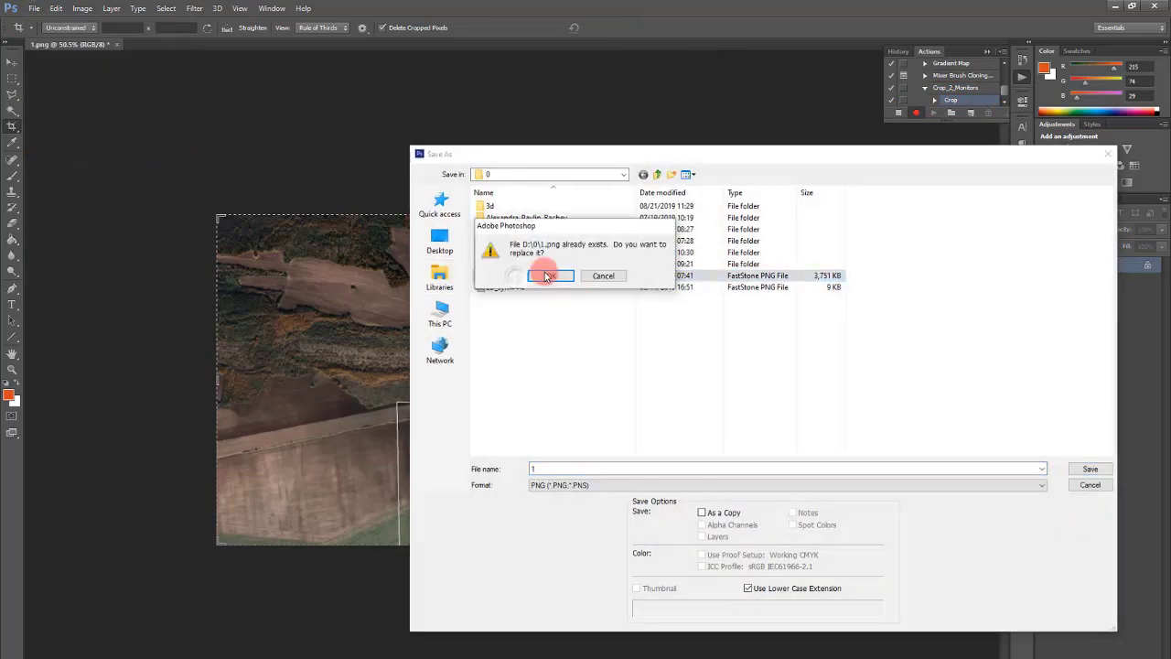
click(547, 276)
click(412, 305)
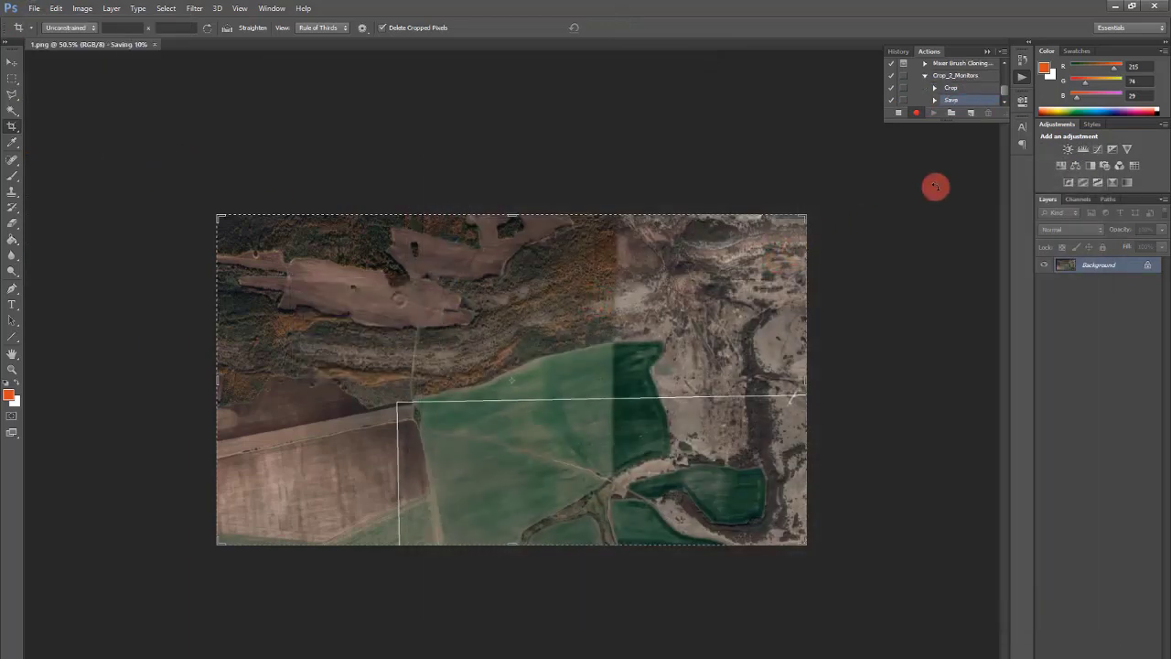
click(898, 112)
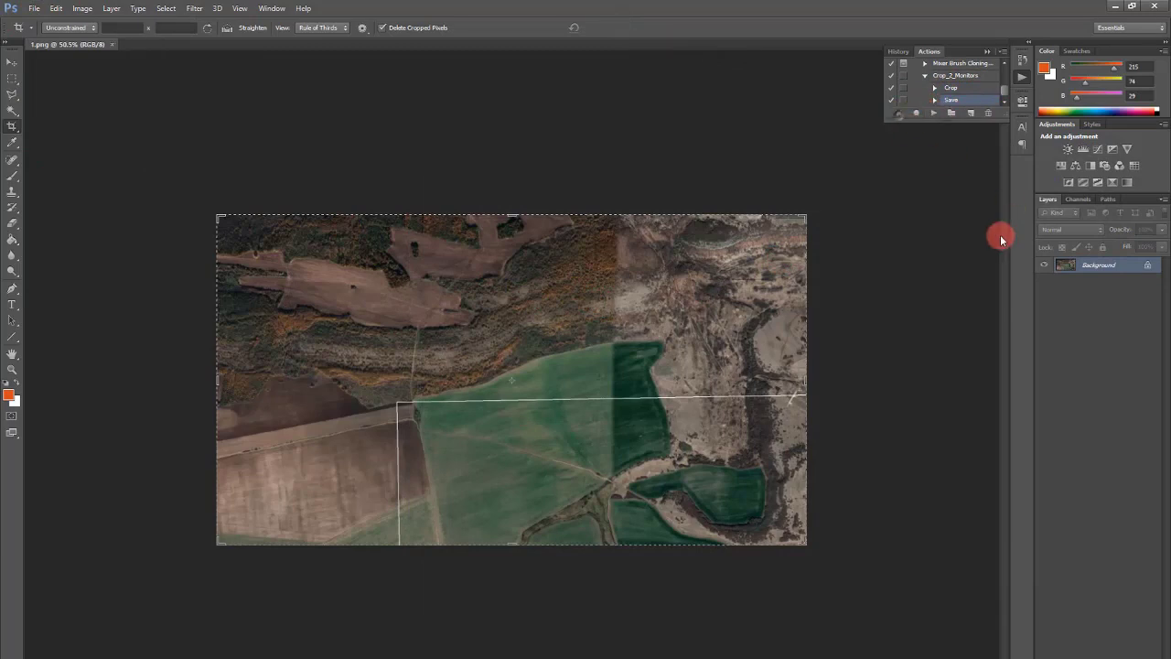
Close 1.png and bring up the File > Automate > Batch dialog.
click(112, 44)
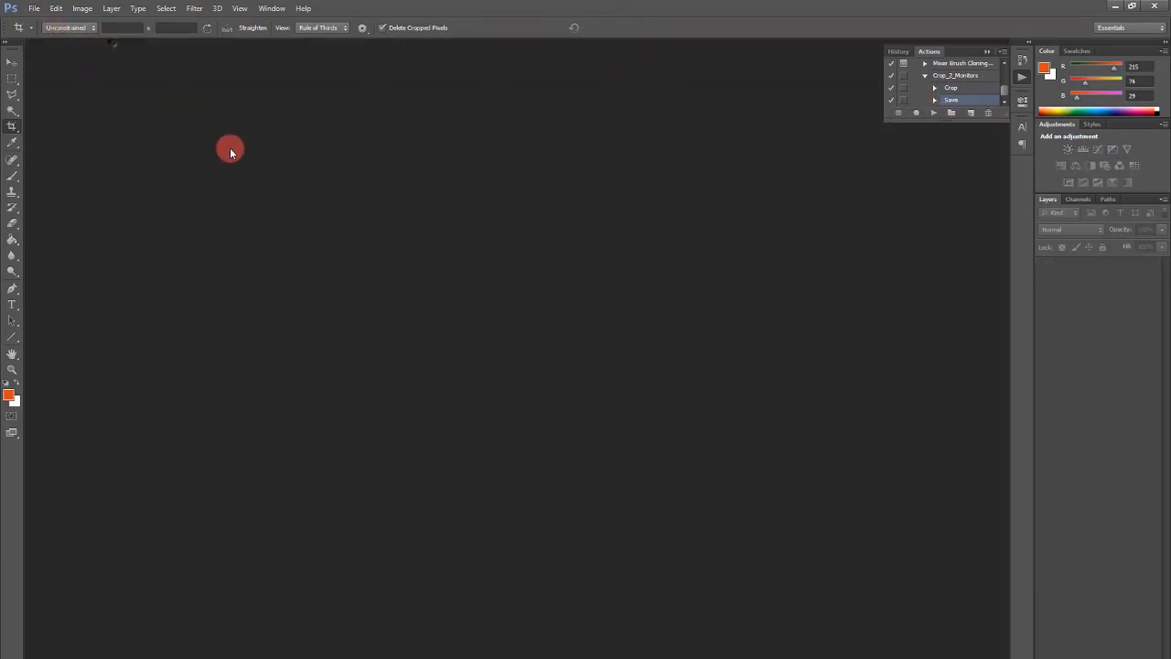
click(34, 8)
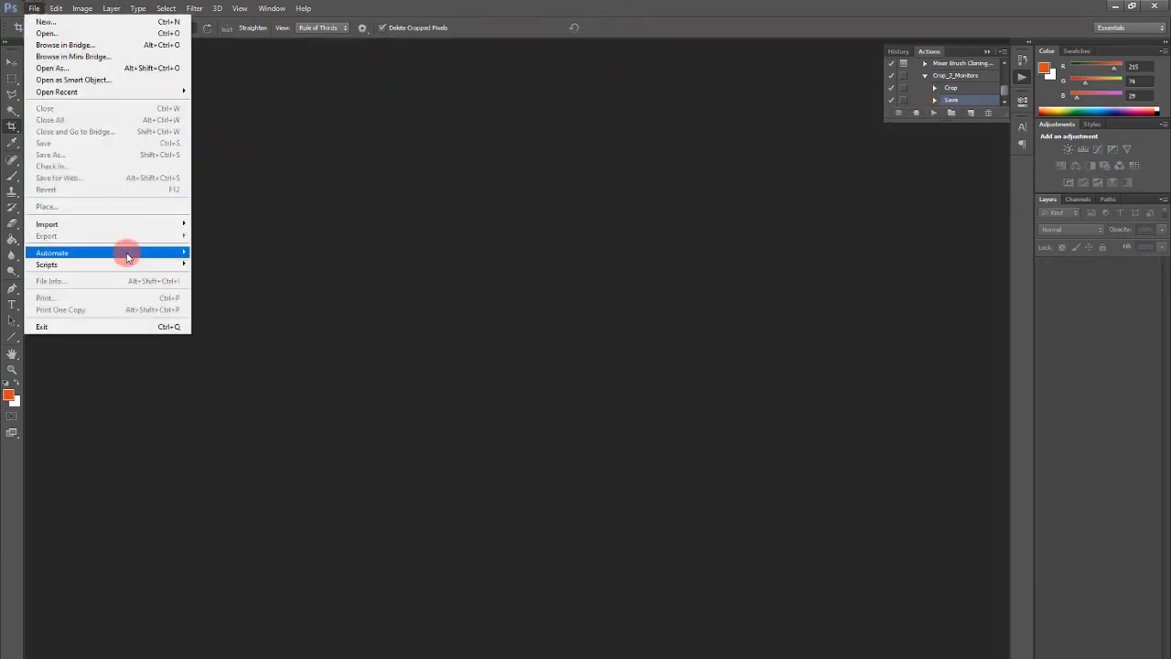
mouse_move(127, 257)
click(230, 247)
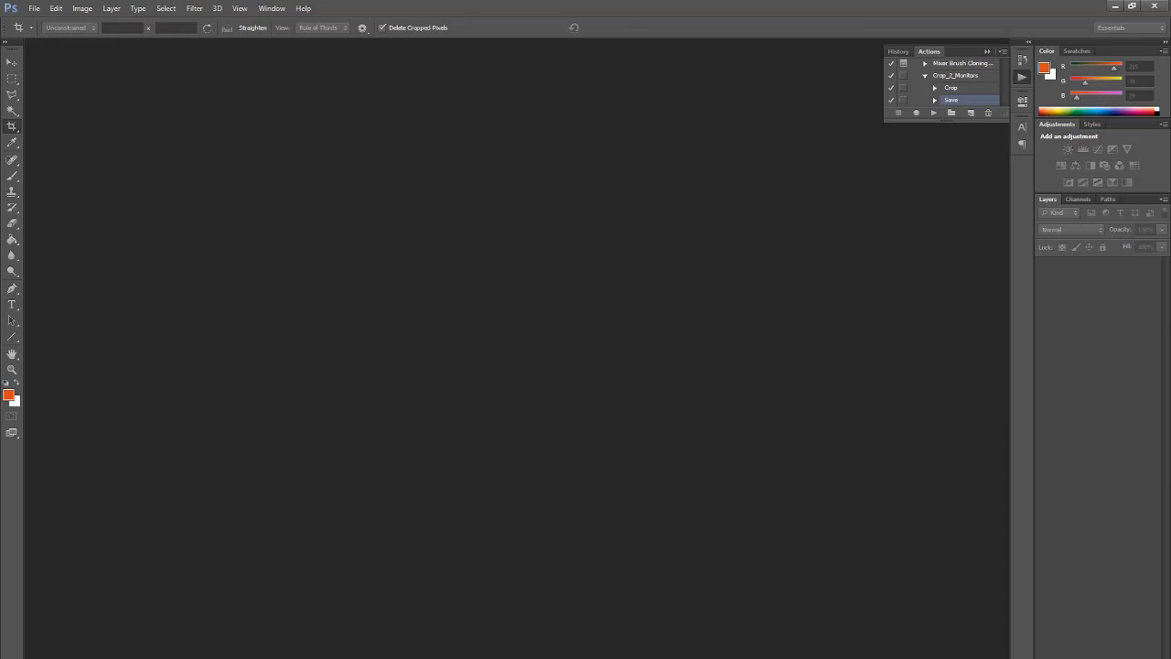
Enable Override Action "Save As" Commands and run the Crop_2_Monitors batch into GE_cropped.
drag(646, 245, 392, 95)
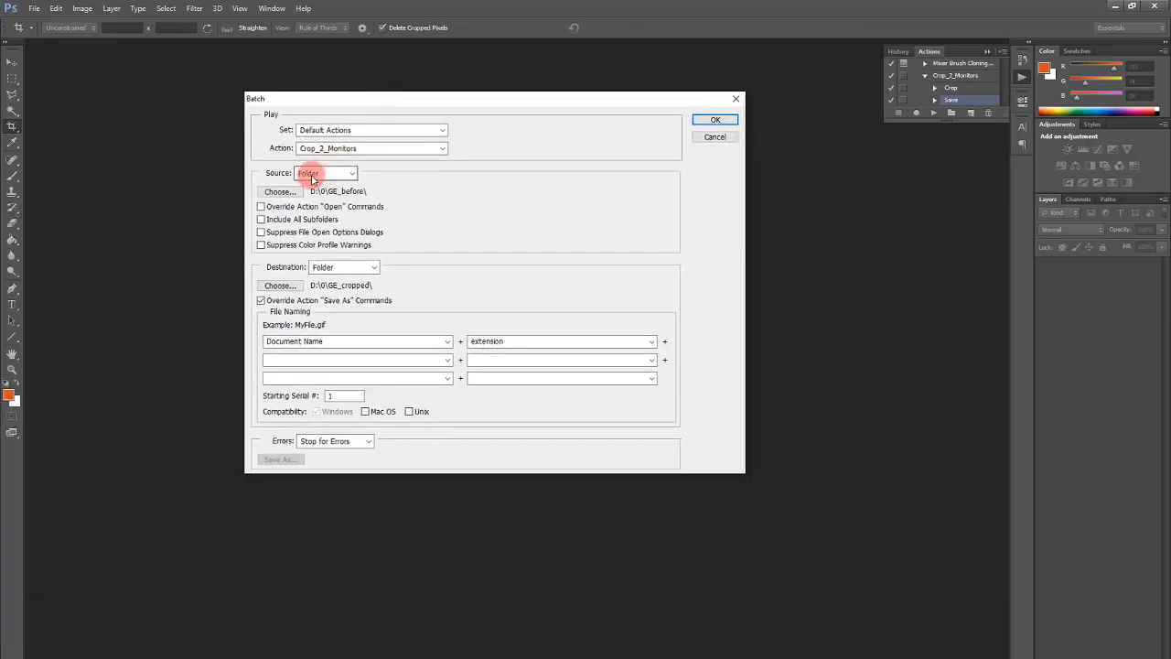
click(335, 269)
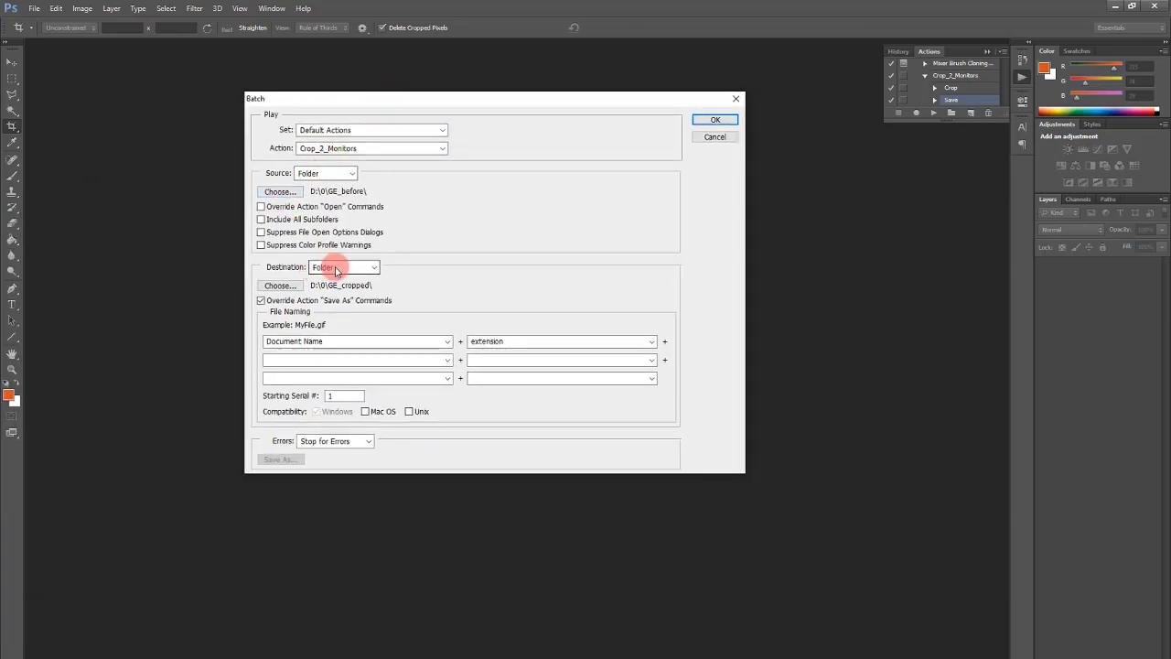
click(265, 302)
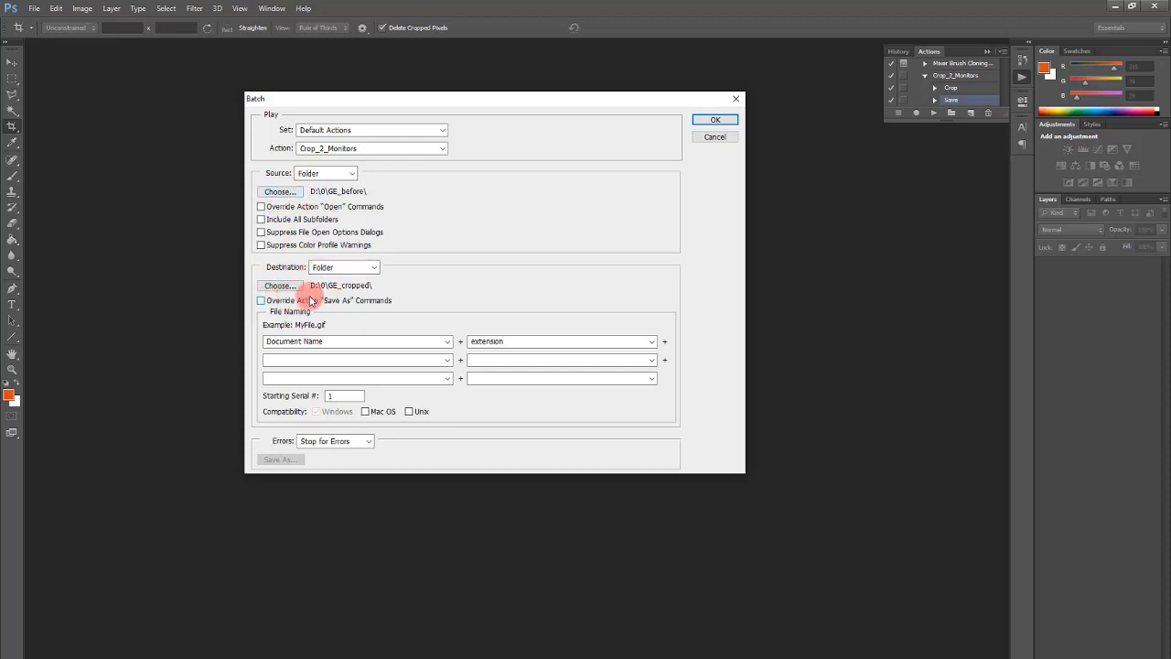
click(310, 301)
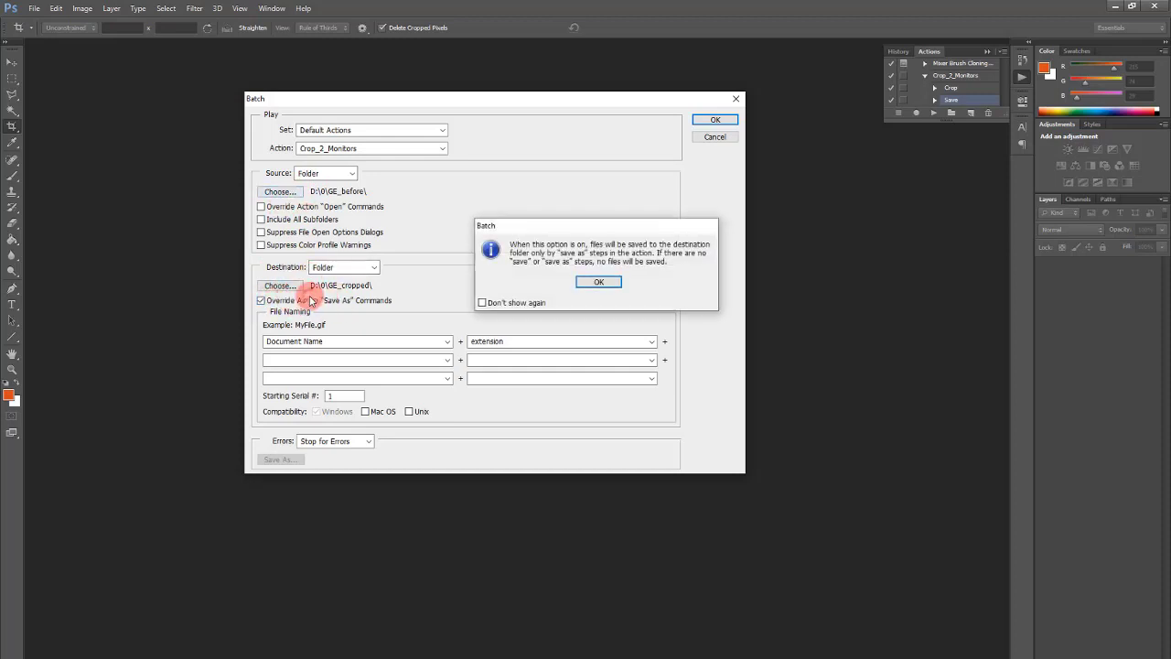
click(601, 282)
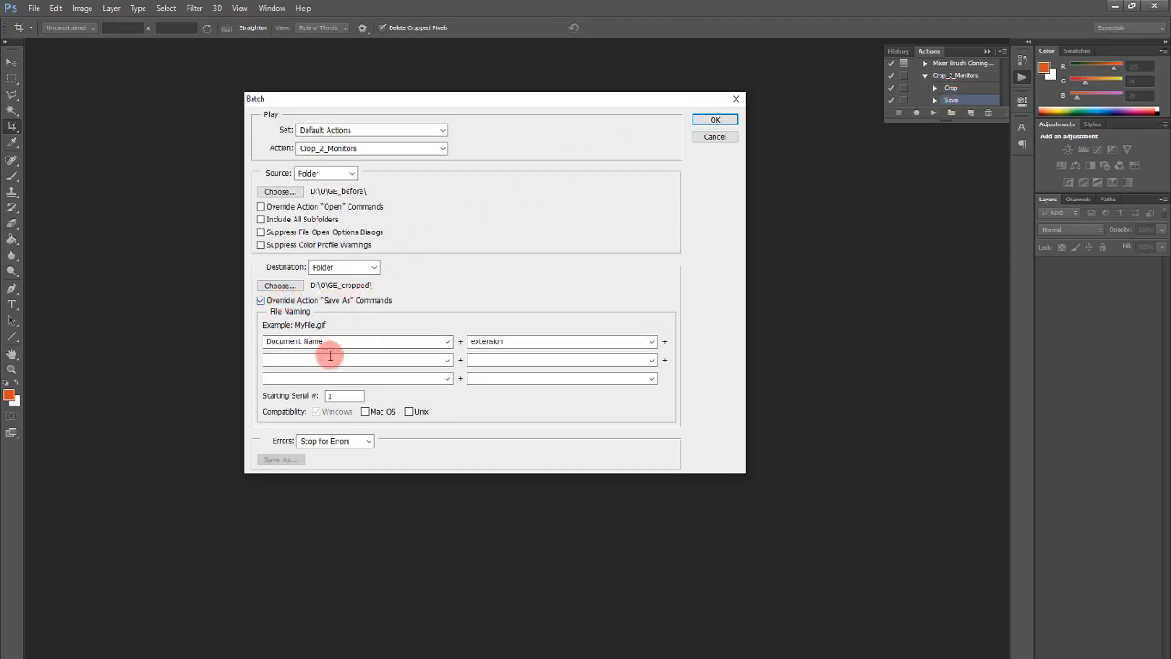
click(715, 121)
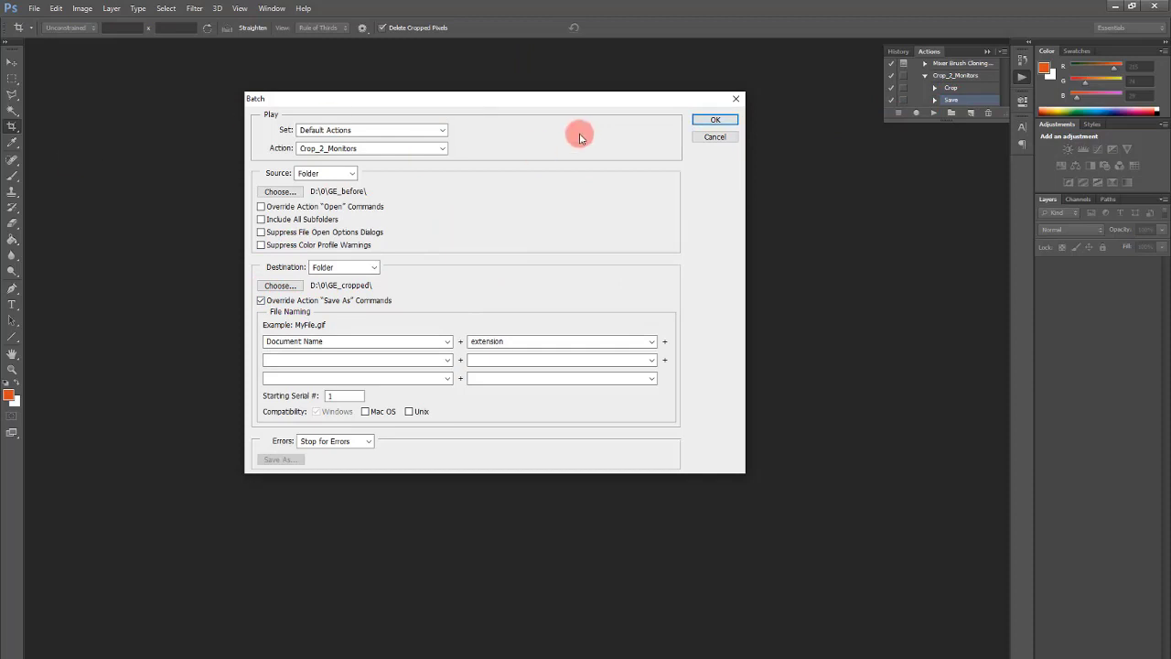
click(710, 121)
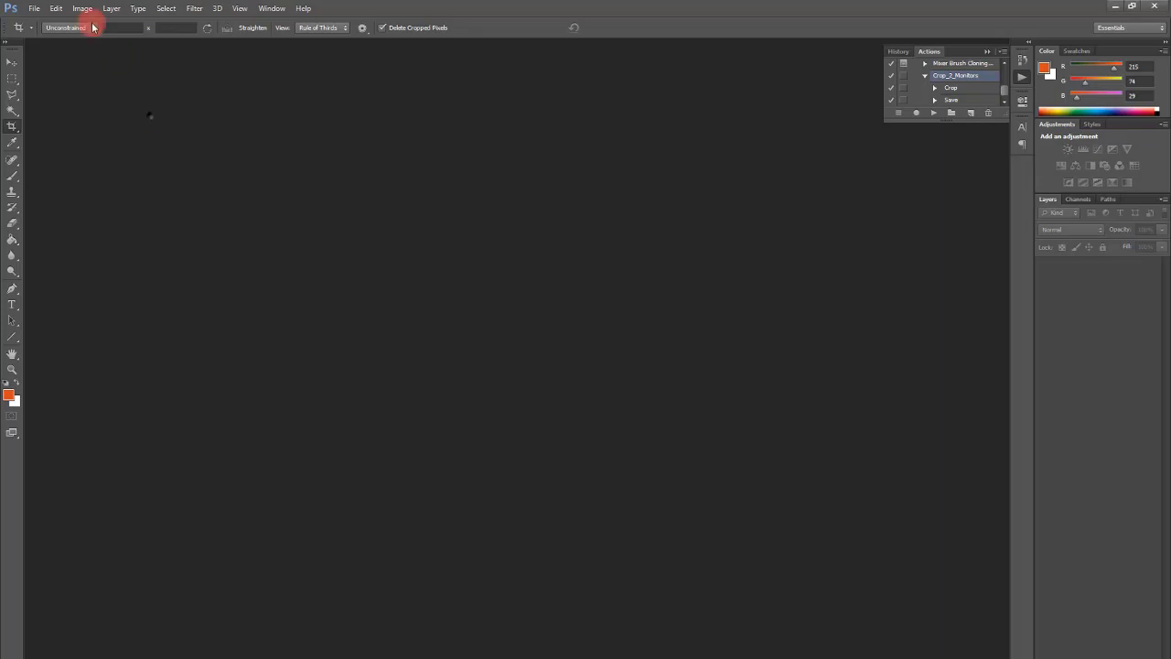
After the batch finishes, go to the File menu.
click(32, 9)
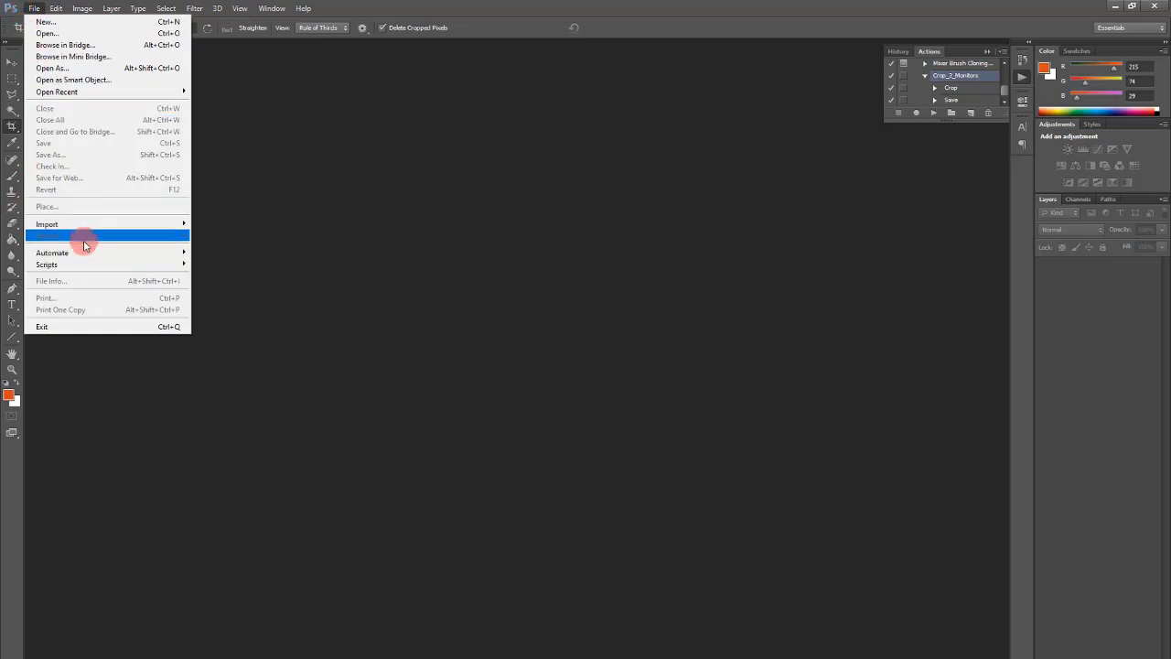
Bring up Photomerge from File > Automate.
mouse_move(146, 252)
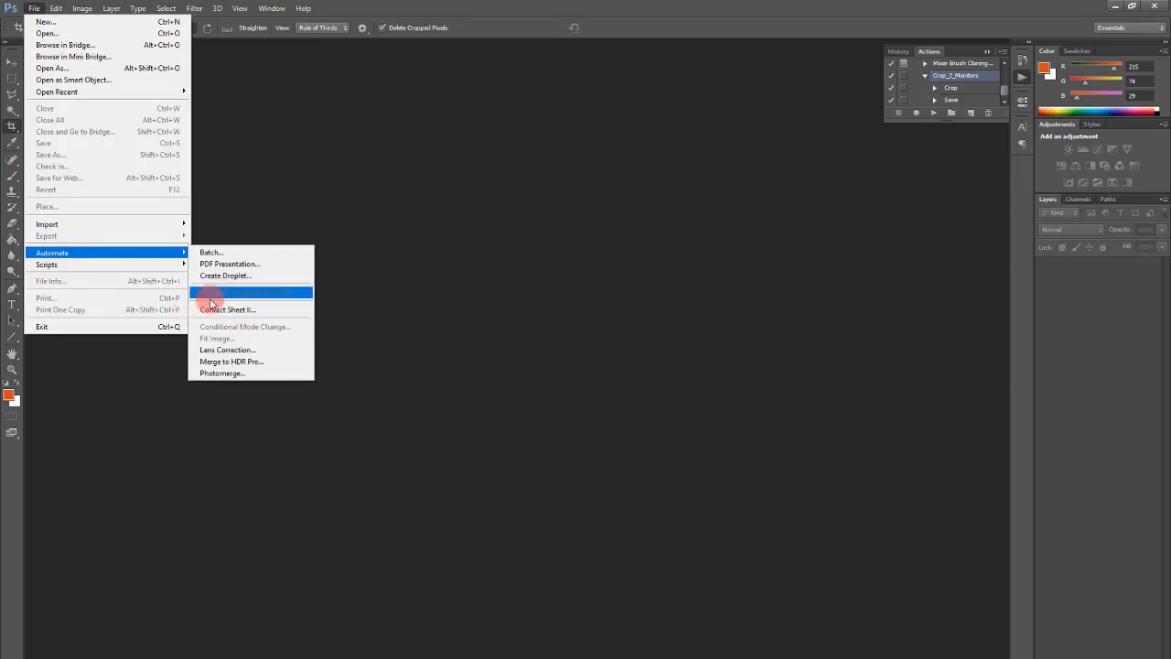
click(264, 371)
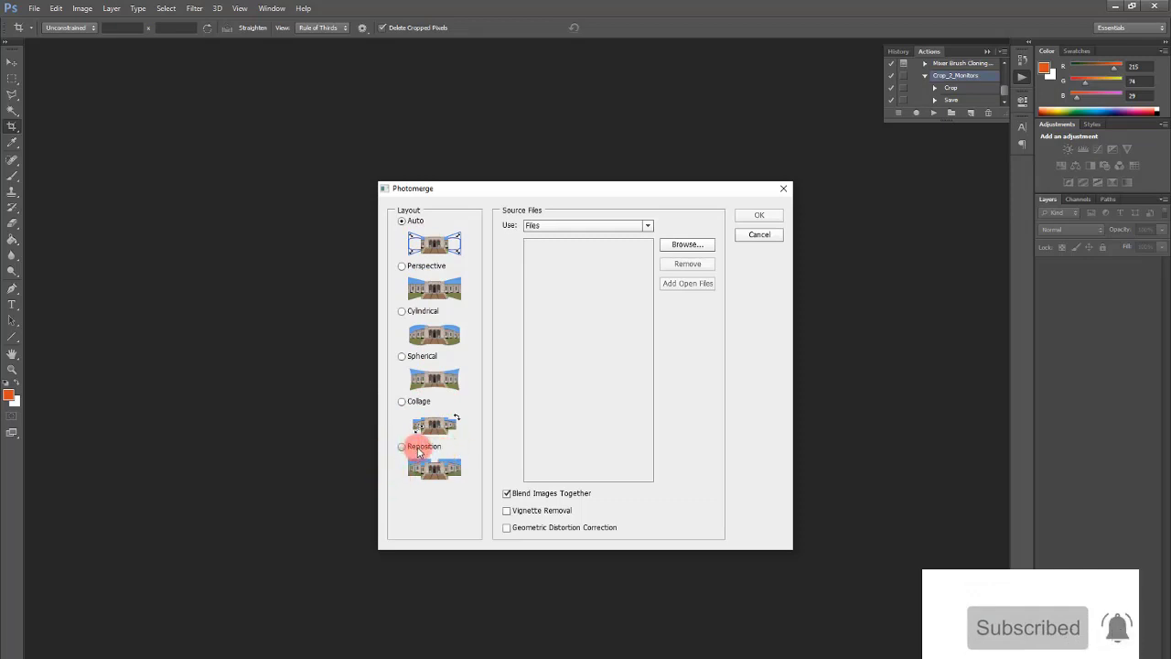
Select the Reposition layout and keep individual Files as the source type.
click(402, 447)
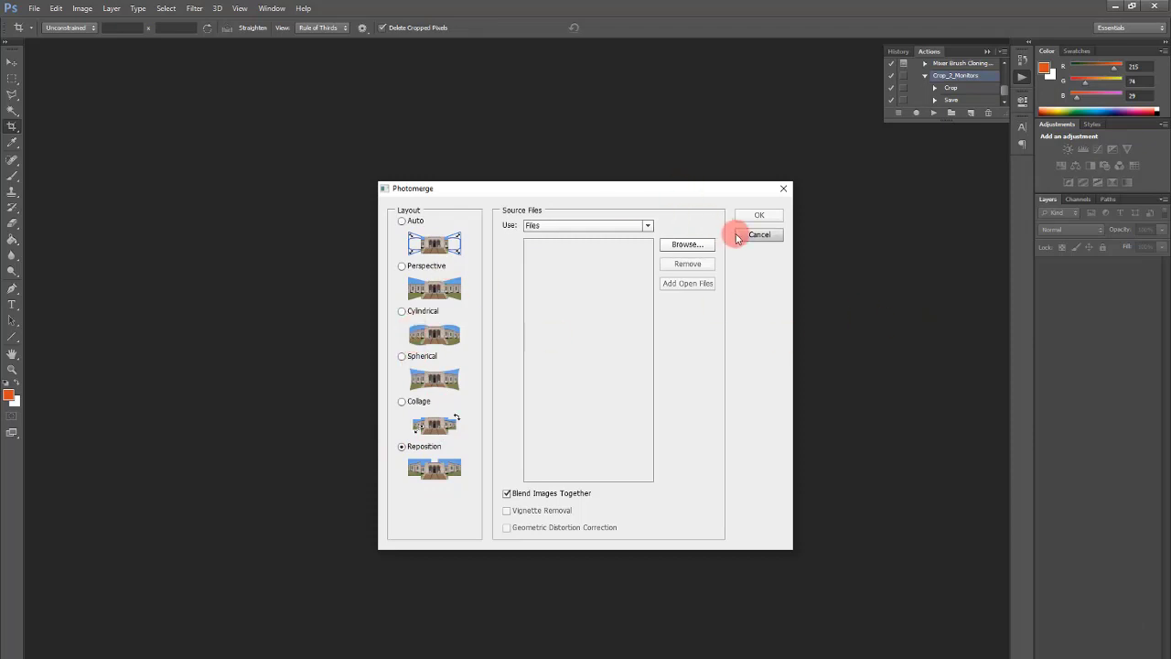
click(580, 225)
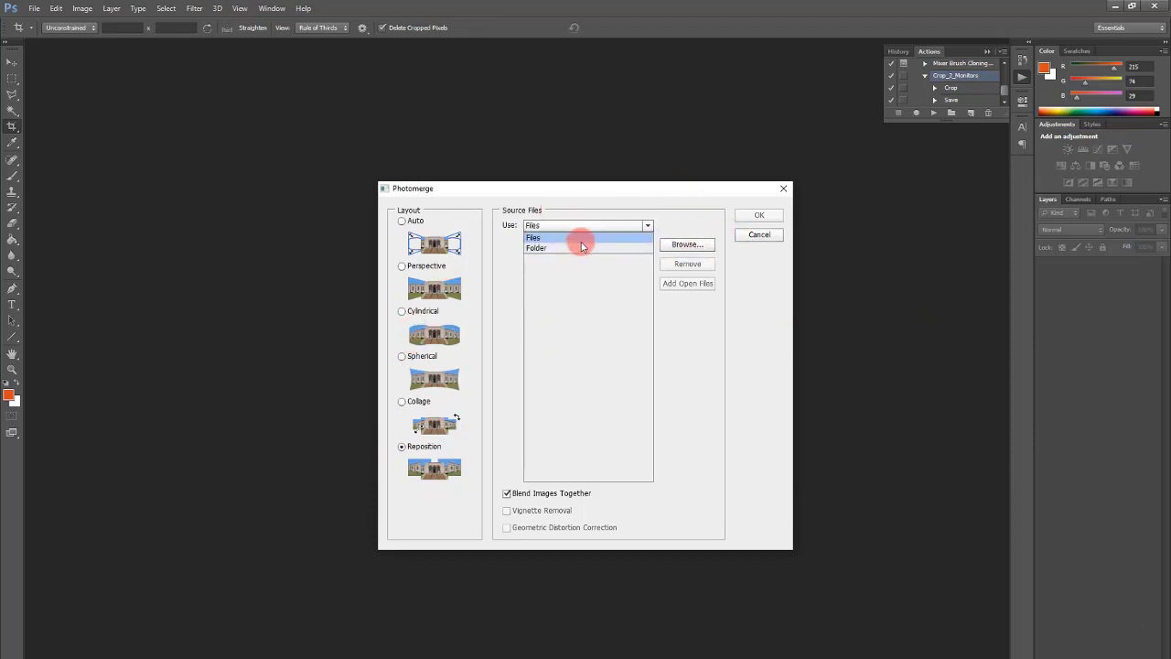
click(585, 248)
click(615, 227)
click(608, 236)
Add 1.png through 12.png from the GE_cropped folder as source images.
click(687, 244)
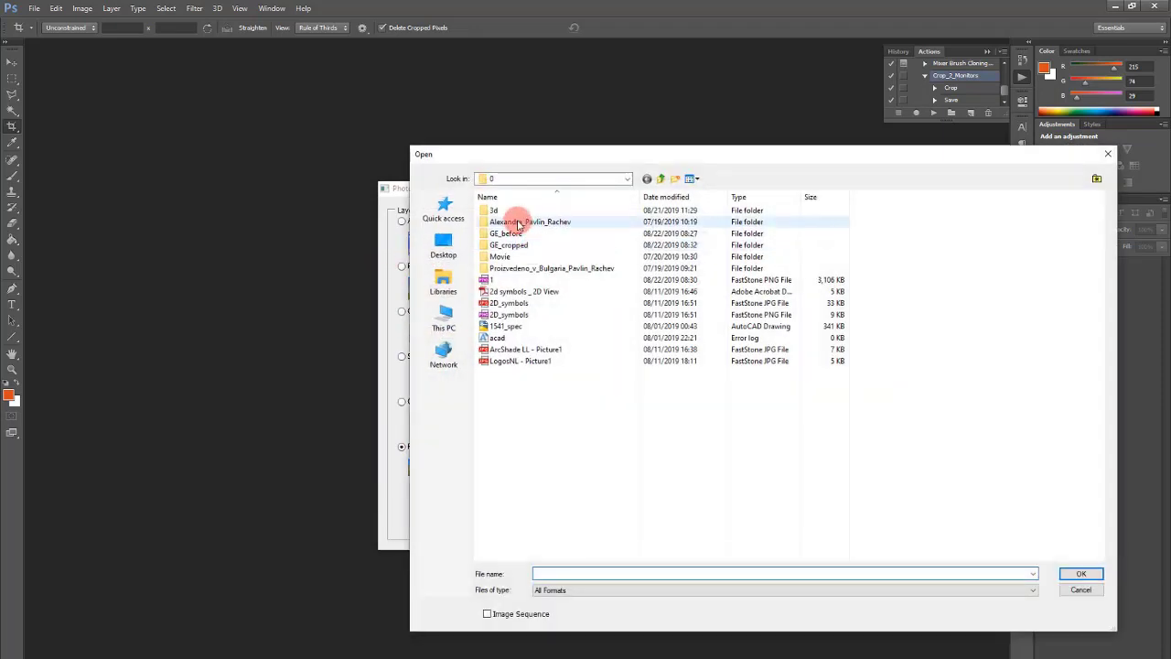
click(520, 245)
double_click(524, 246)
scroll(609, 302, down, 2)
scroll(613, 292, down, 4)
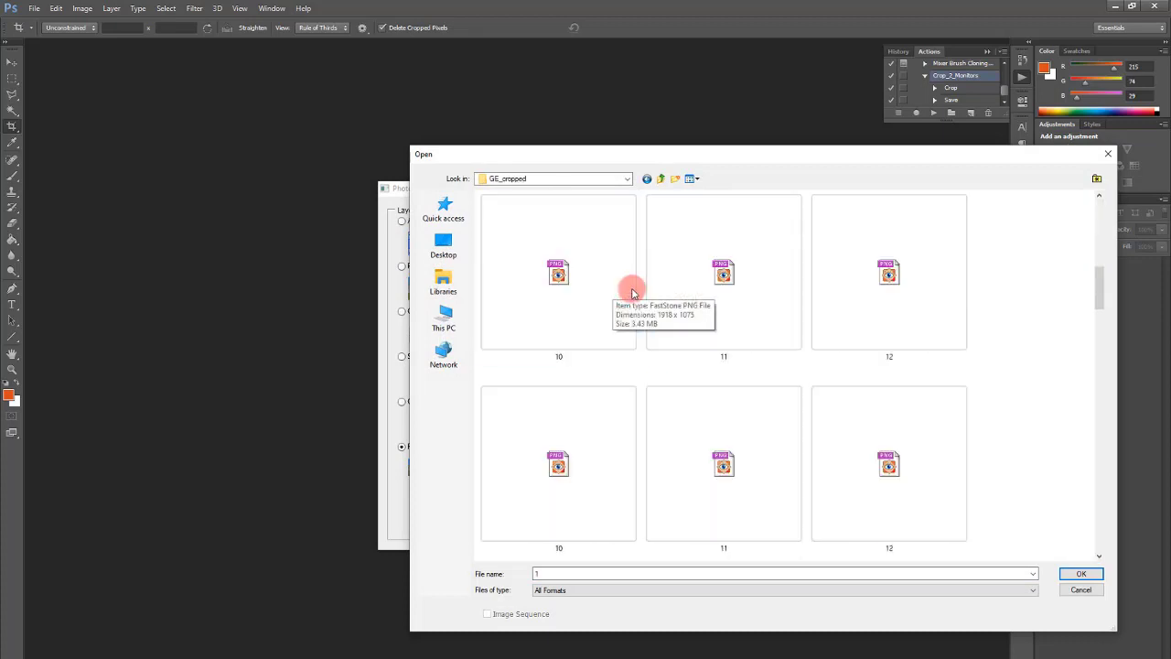
shift+click(902, 317)
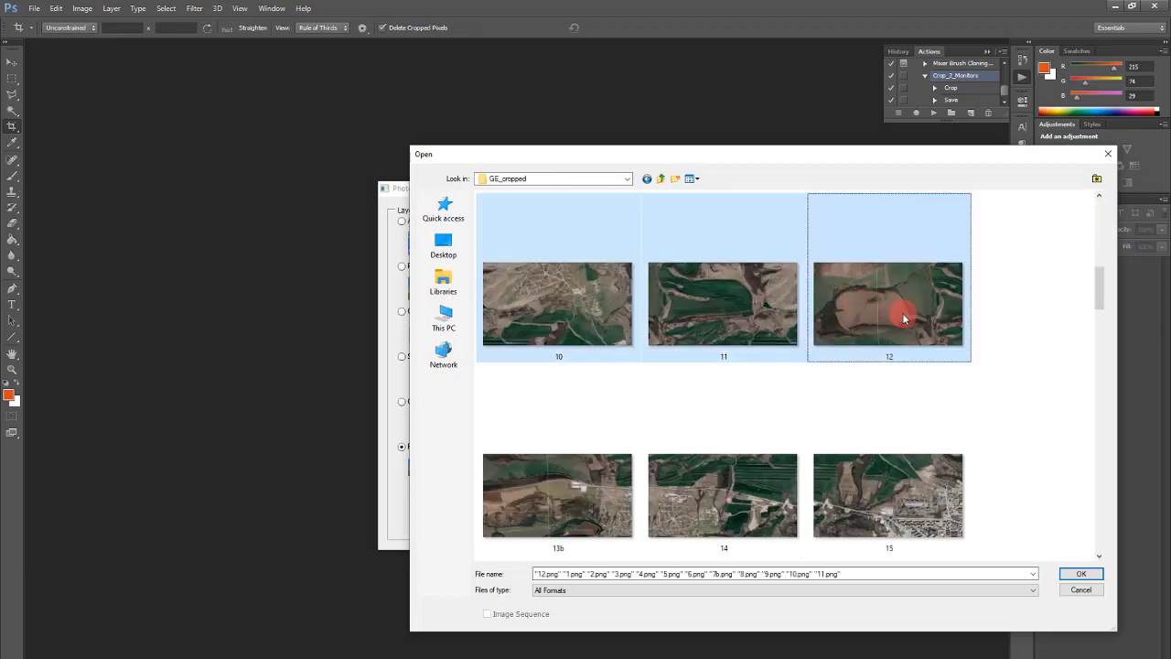
click(1089, 576)
Select all twelve source files and run the panorama merge.
click(576, 243)
shift+click(567, 356)
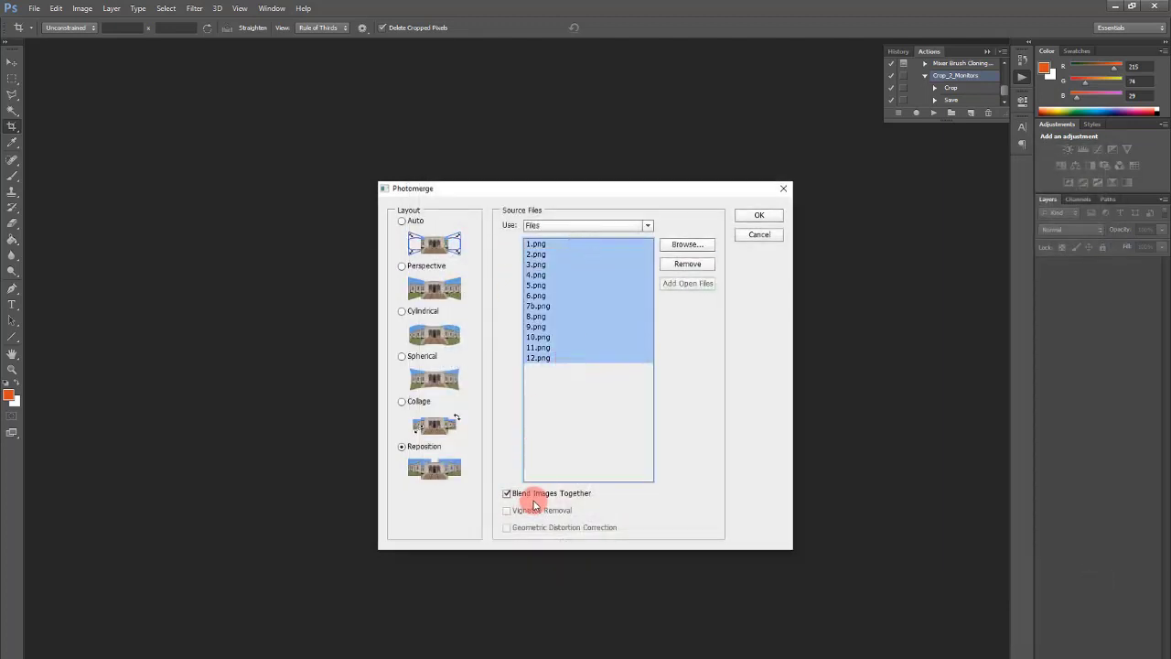
click(758, 215)
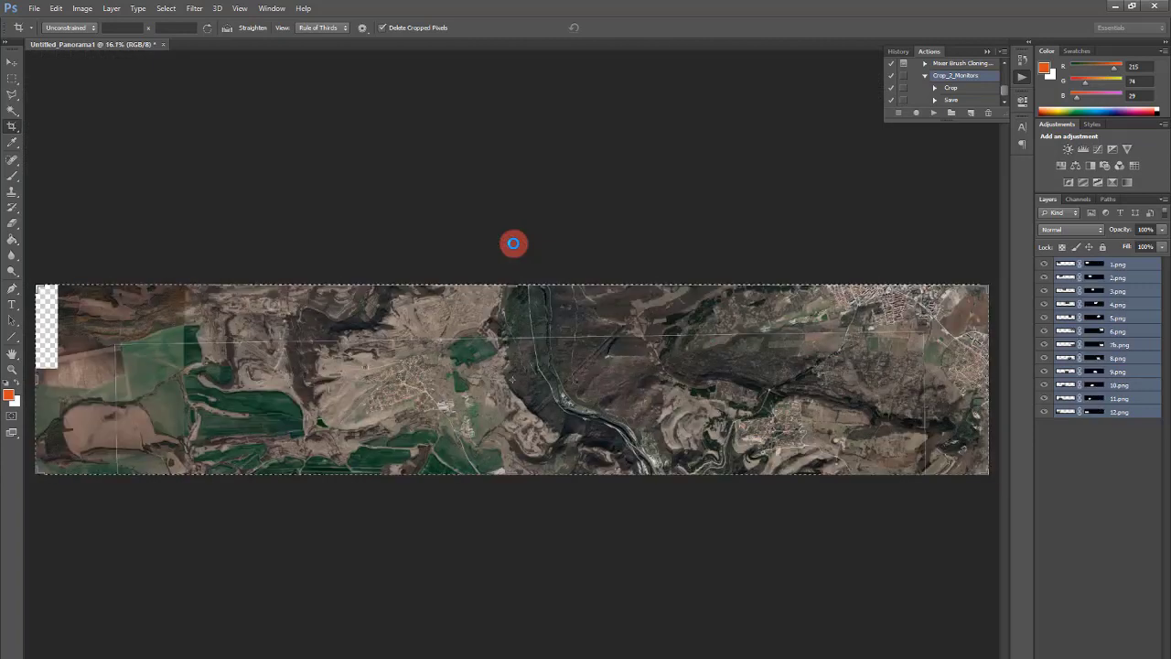
scroll(92, 446, up, 2)
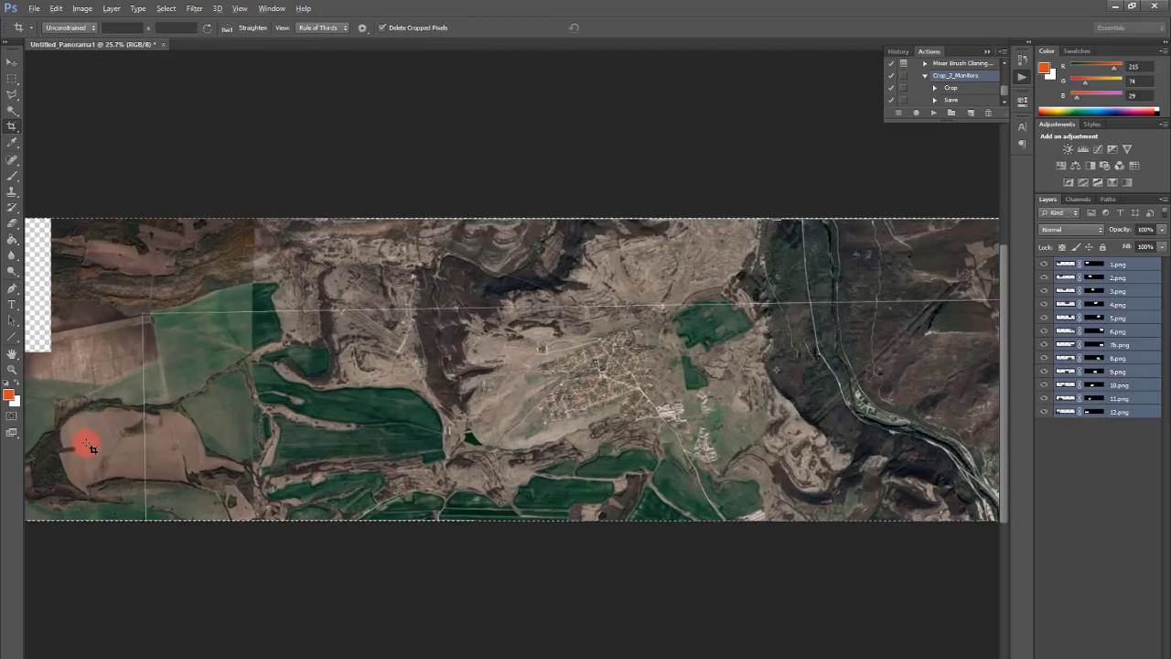
scroll(92, 447, up, 5)
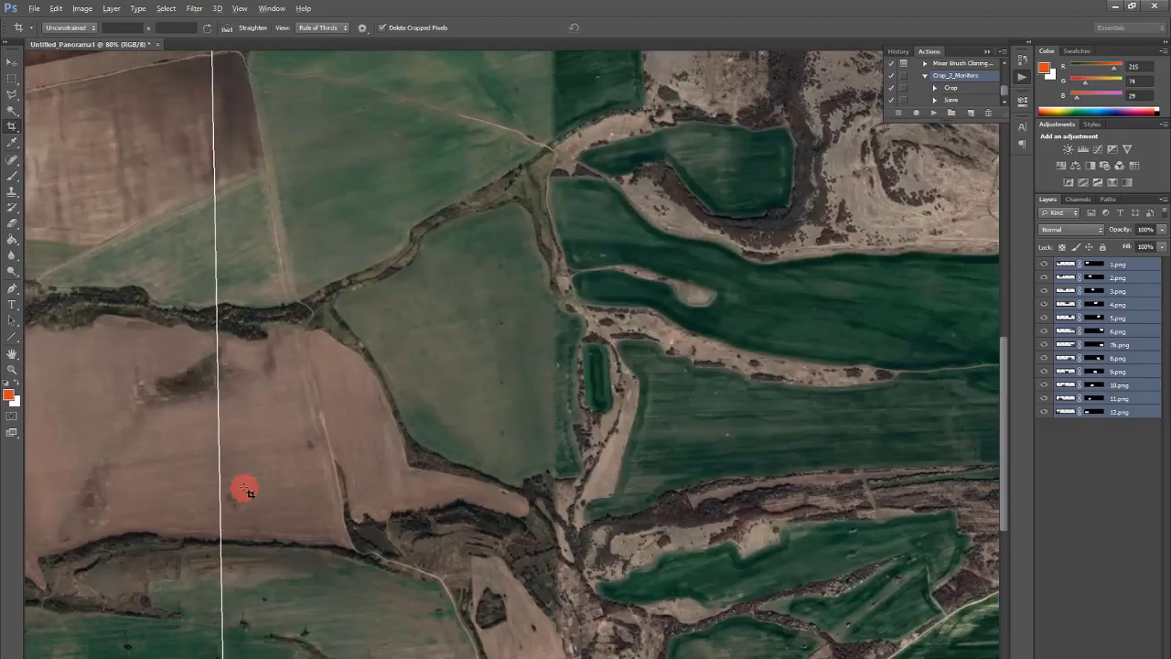
scroll(243, 476, down, 3)
scroll(265, 144, up, 3)
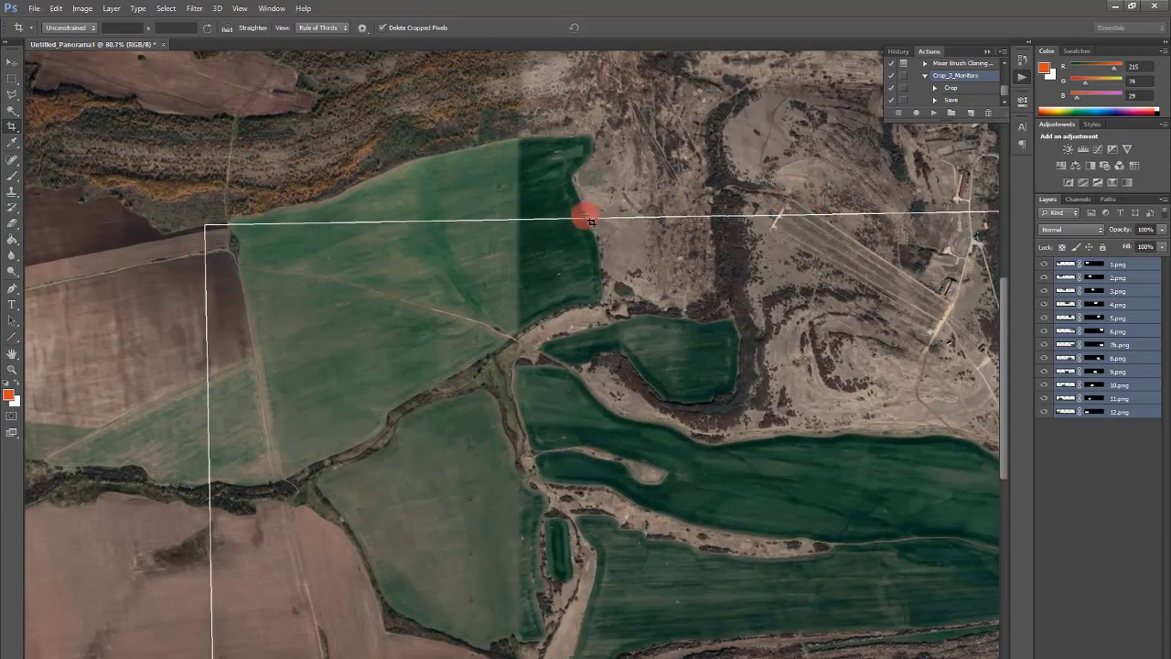
scroll(558, 225, up, 3)
scroll(353, 266, down, 8)
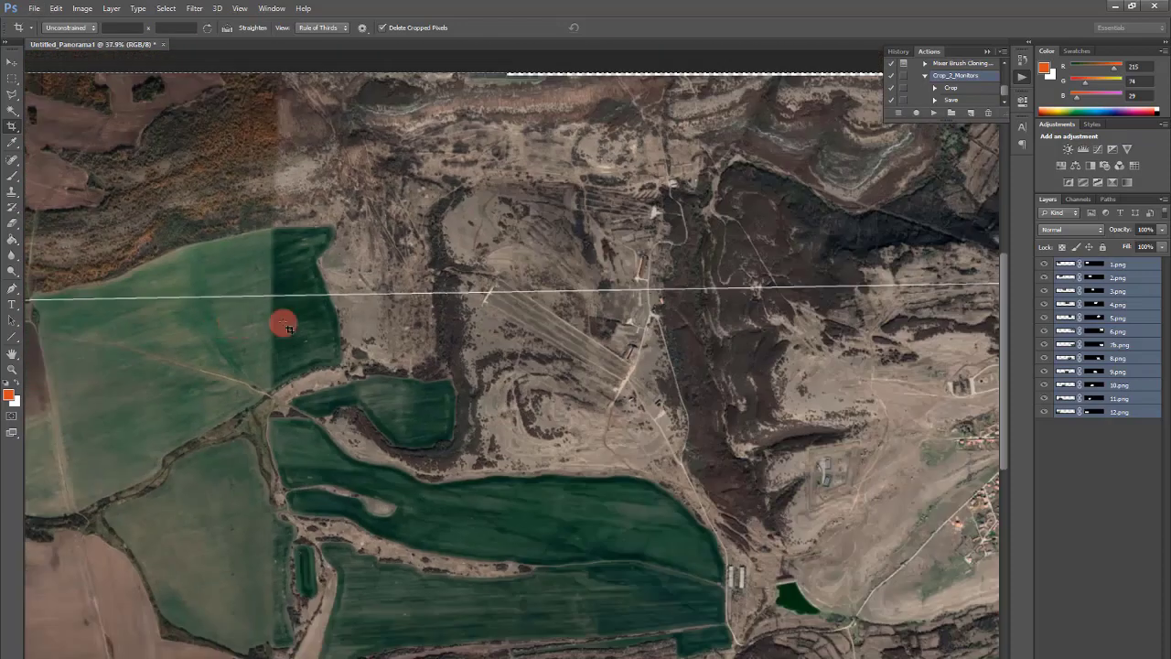
scroll(649, 306, up, 6)
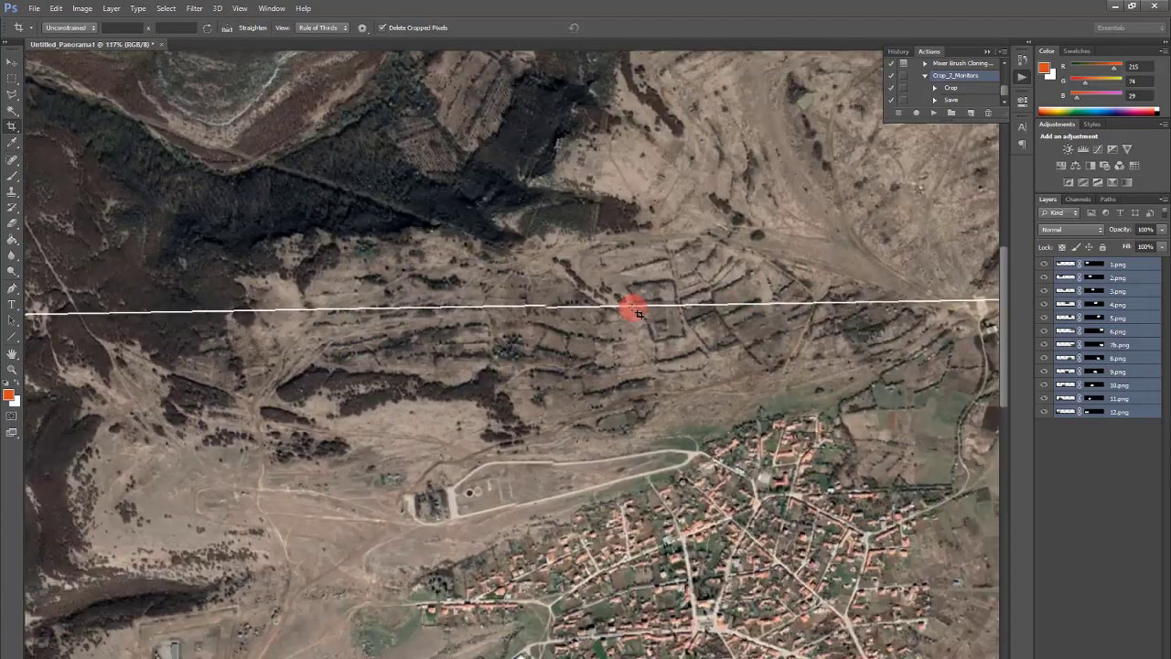
scroll(639, 314, up, 4)
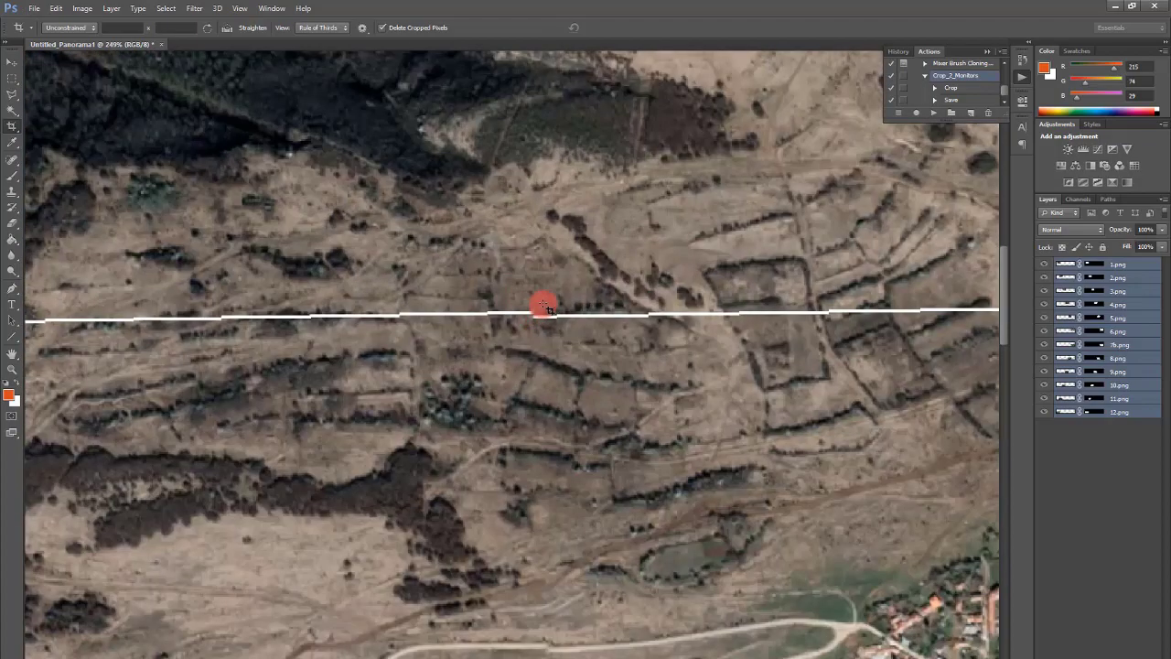
scroll(548, 313, down, 4)
scroll(540, 461, up, 4)
scroll(533, 514, down, 5)
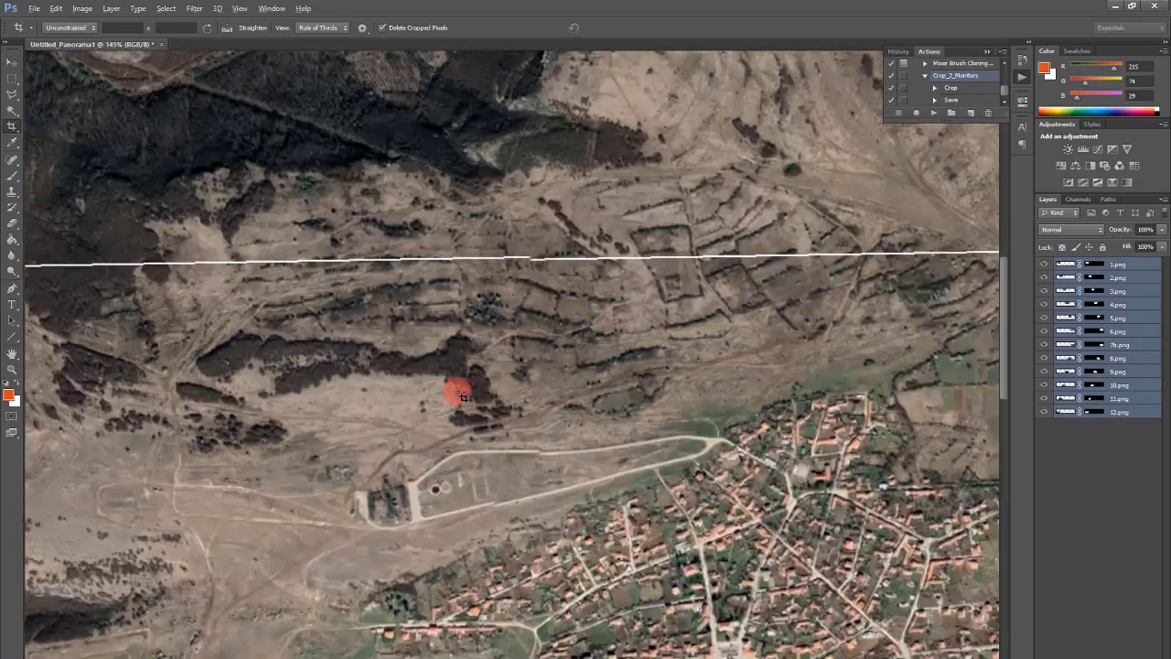
scroll(462, 388, down, 2)
scroll(943, 311, up, 3)
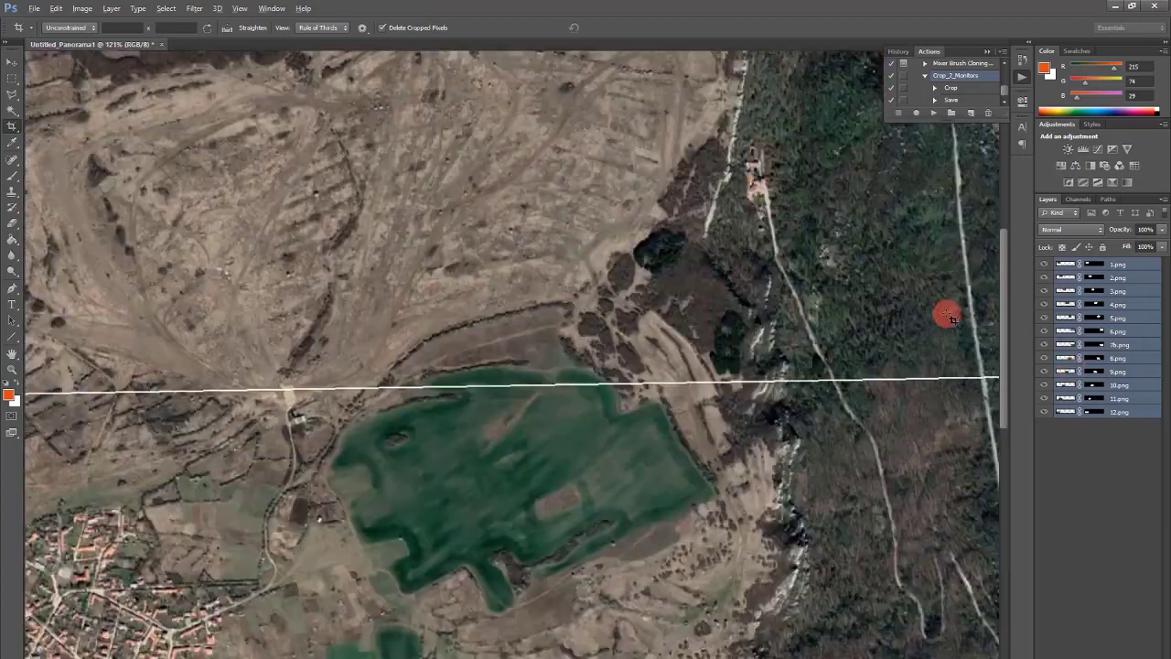
scroll(739, 315, down, 5)
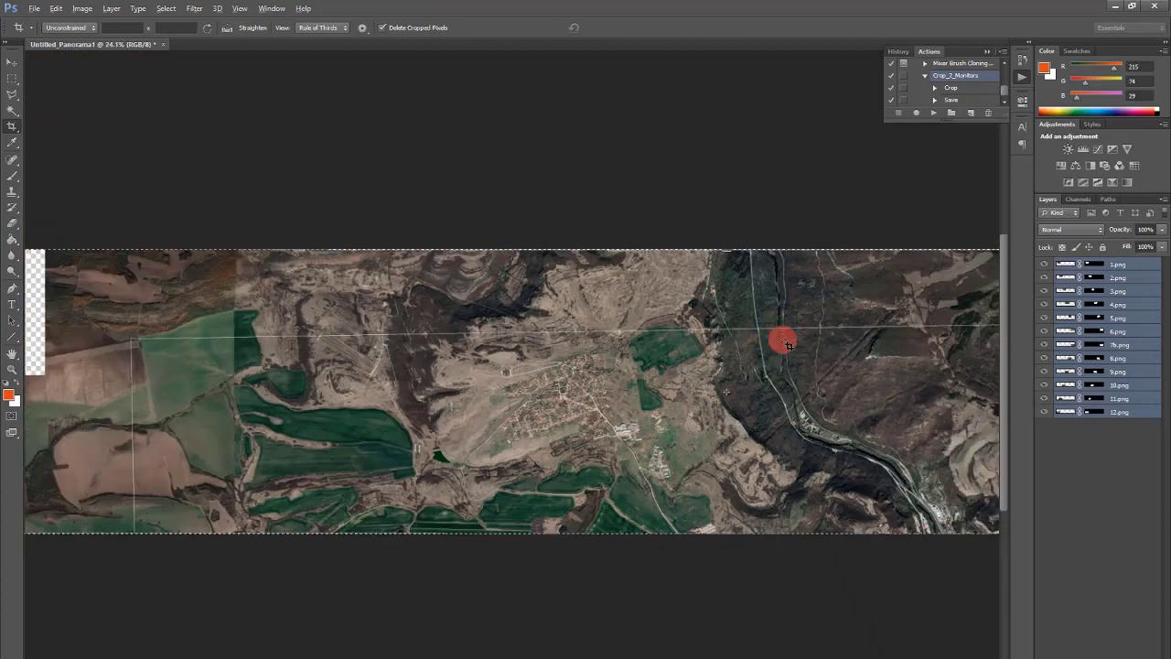
key(alt)
scroll(726, 392, right, 10)
drag(731, 574, 313, 442)
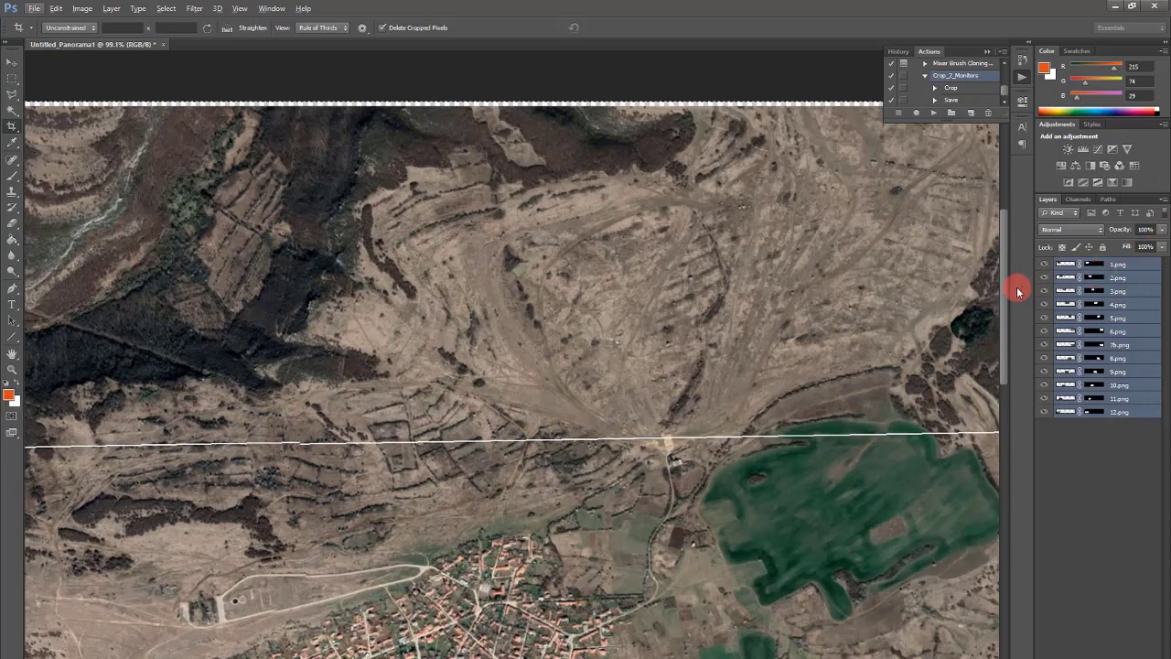
Toggle two layers' visibility off and on to check which areas they cover.
click(1044, 286)
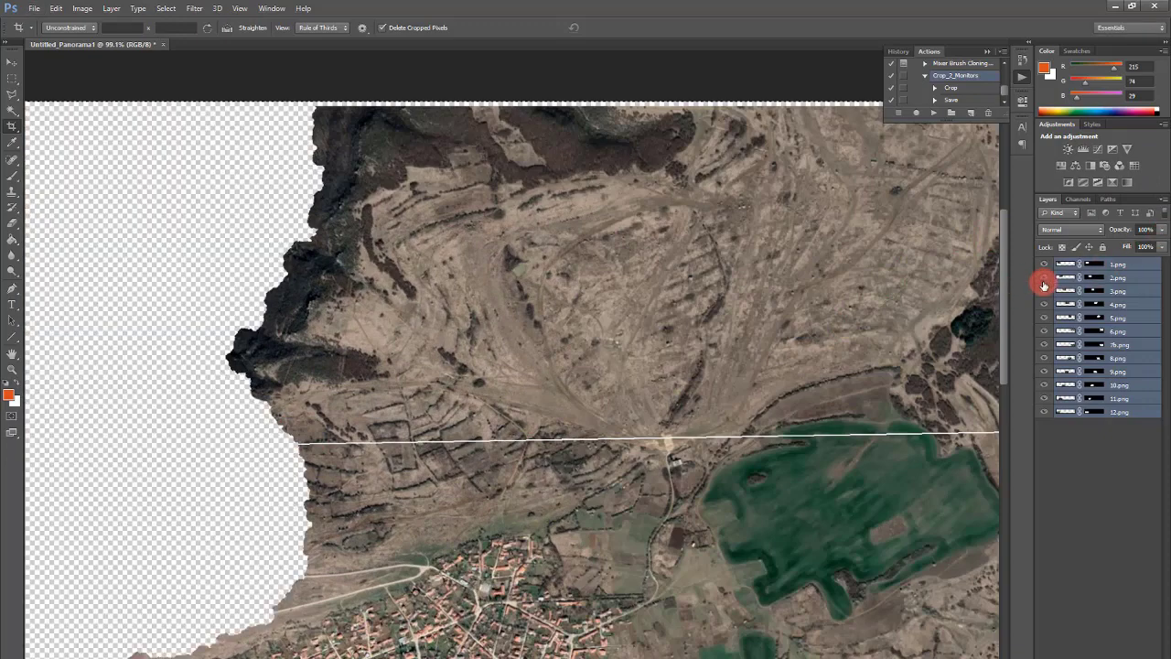
click(1044, 284)
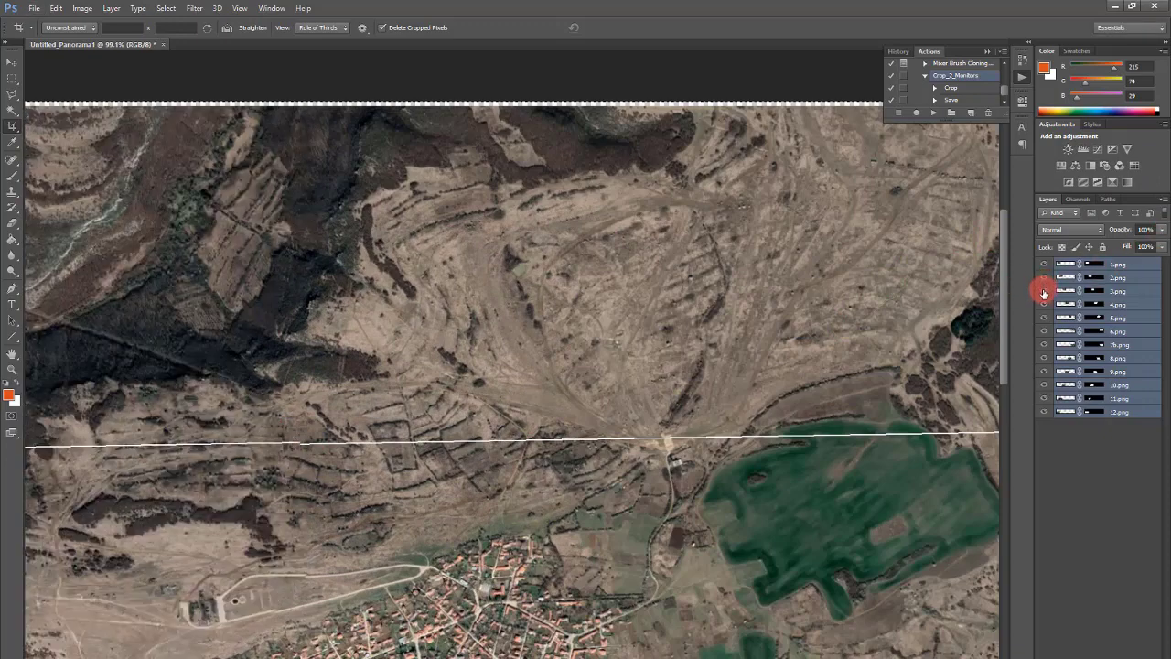
click(1044, 291)
click(1044, 291)
Select layers 3.png through 9.png and cancel the crop preview.
click(1115, 293)
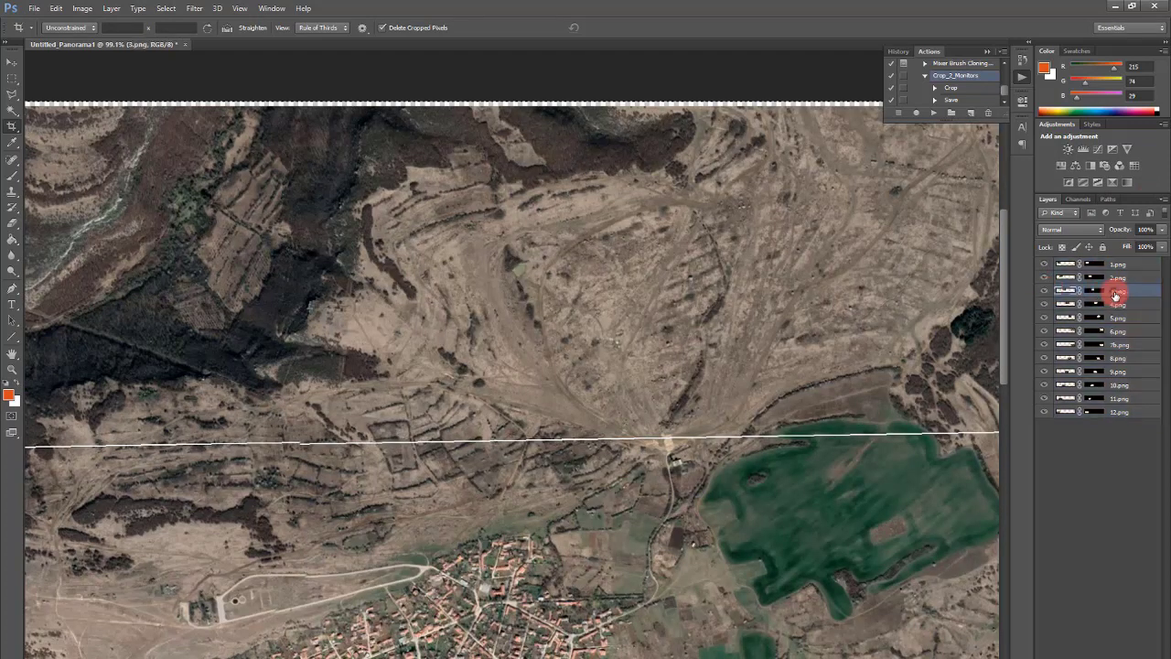
shift+click(1126, 377)
scroll(530, 266, down, 4)
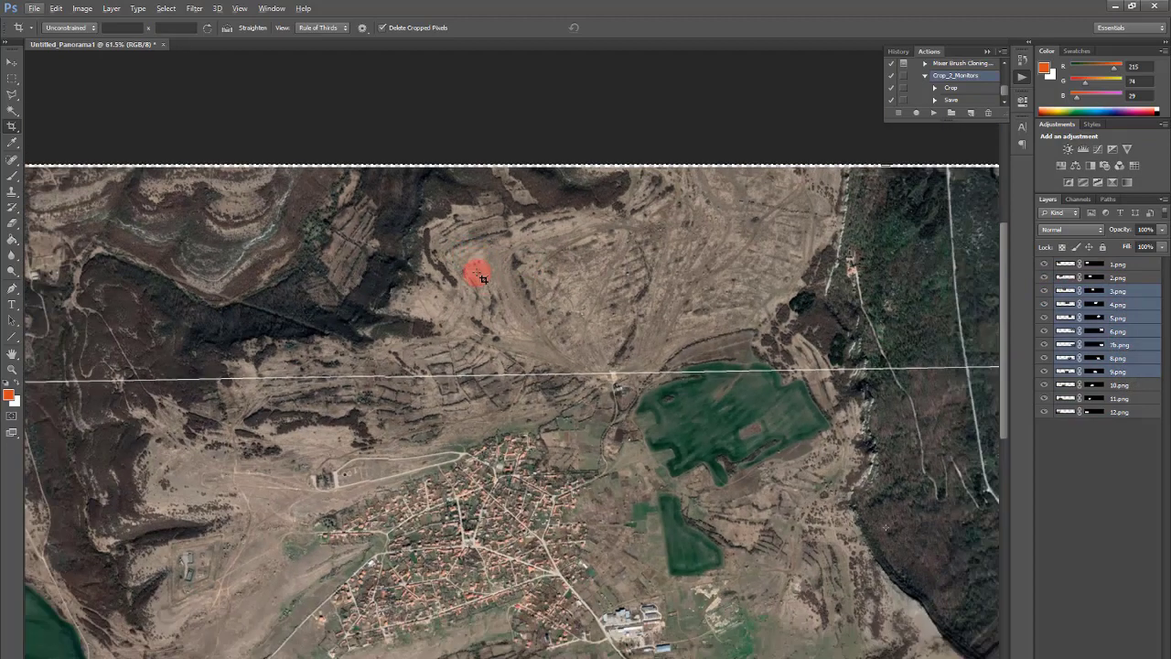
key(alt+v)
key(Escape)
scroll(311, 341, up, 4)
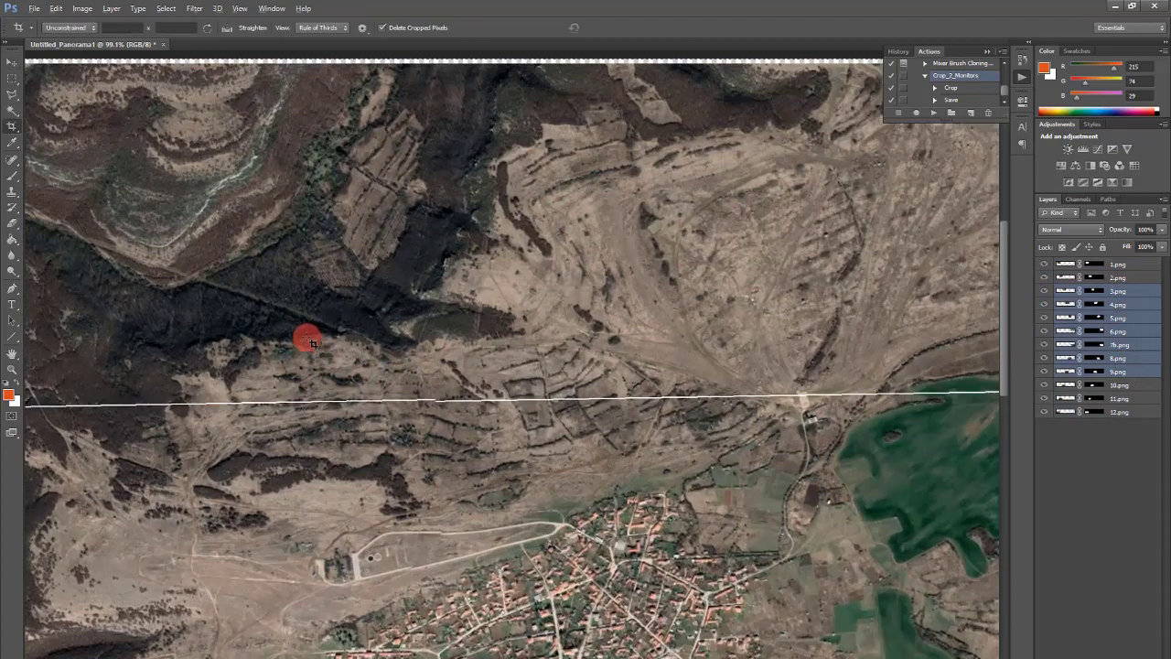
scroll(497, 353, up, 4)
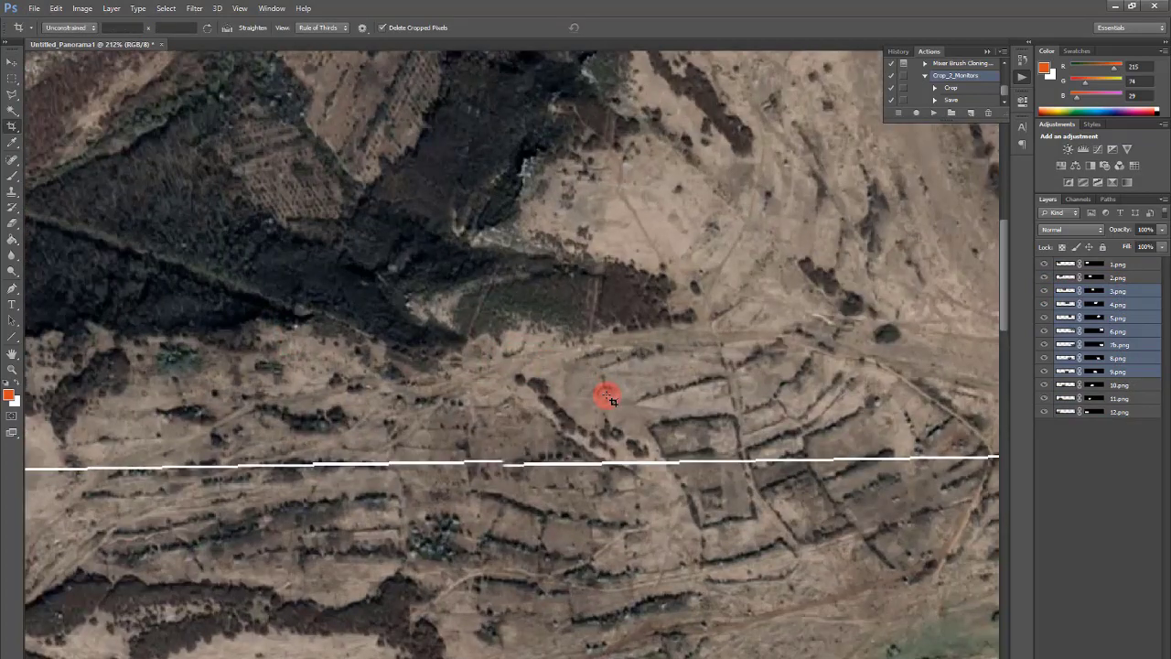
click(607, 396)
Cancel the crop preview, nudge layers 3.png–9.png up 0.042 in, and zoom out to check the strip.
key(Escape)
key(v)
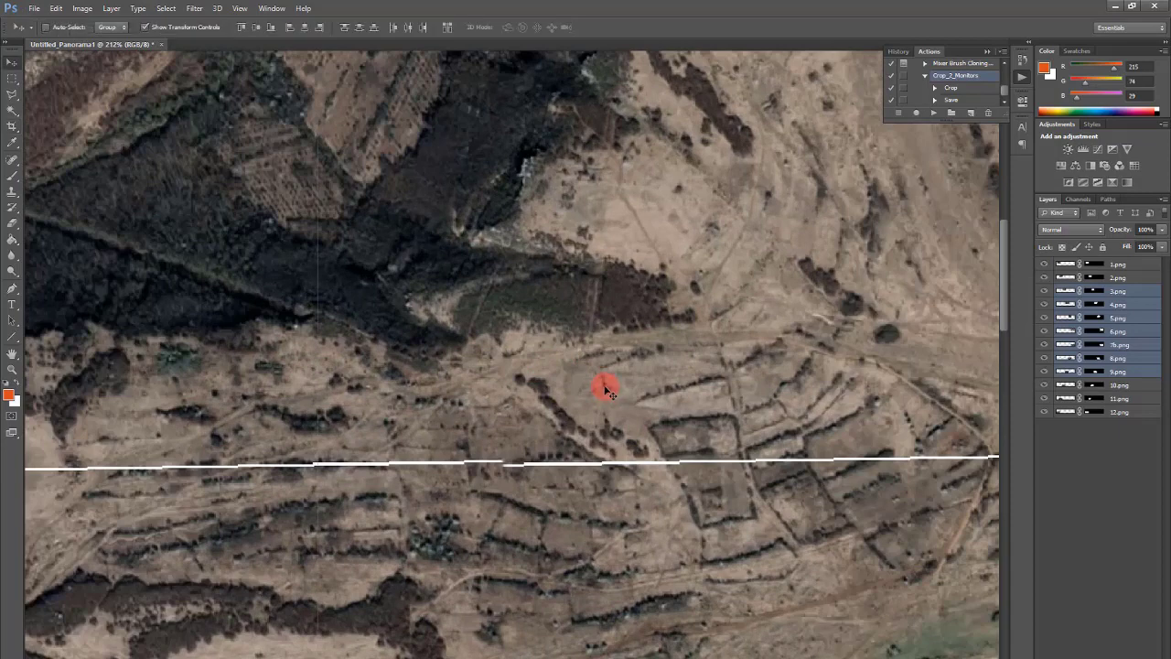
mouse_move(604, 389)
mouse_down()
mouse_move(604, 372)
mouse_move(604, 383)
mouse_up()
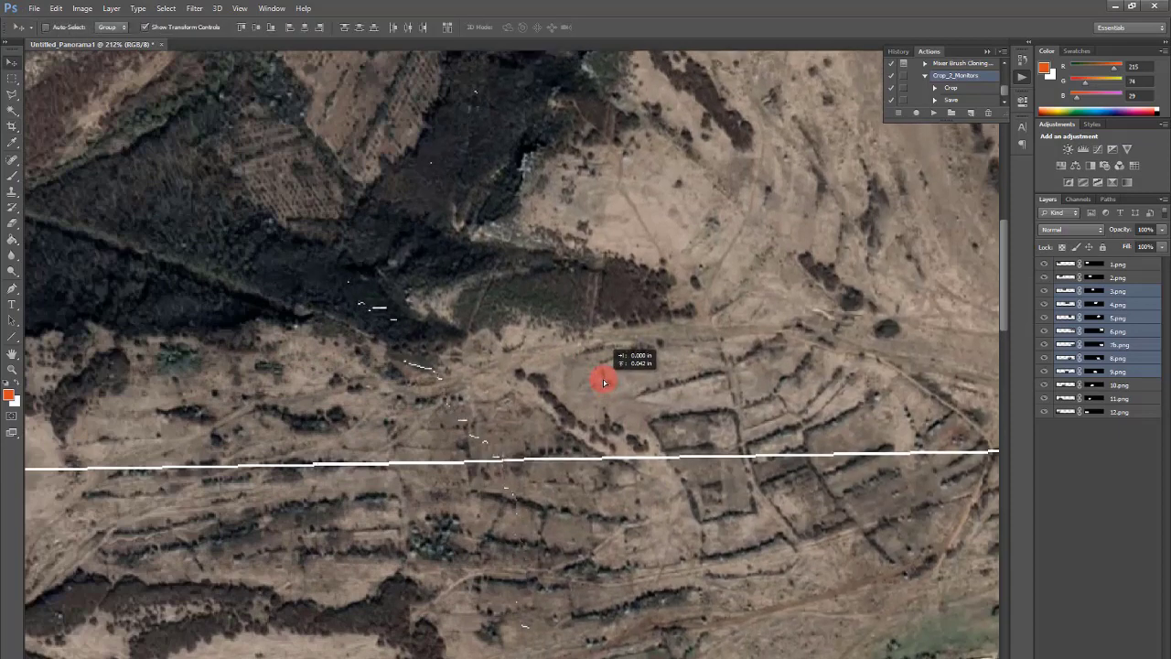
mouse_move(603, 380)
mouse_down()
mouse_move(504, 371)
mouse_move(345, 332)
mouse_move(464, 449)
mouse_move(484, 512)
mouse_move(451, 478)
mouse_move(427, 475)
mouse_move(459, 449)
mouse_move(611, 407)
mouse_up()
scroll(345, 332, down, 3)
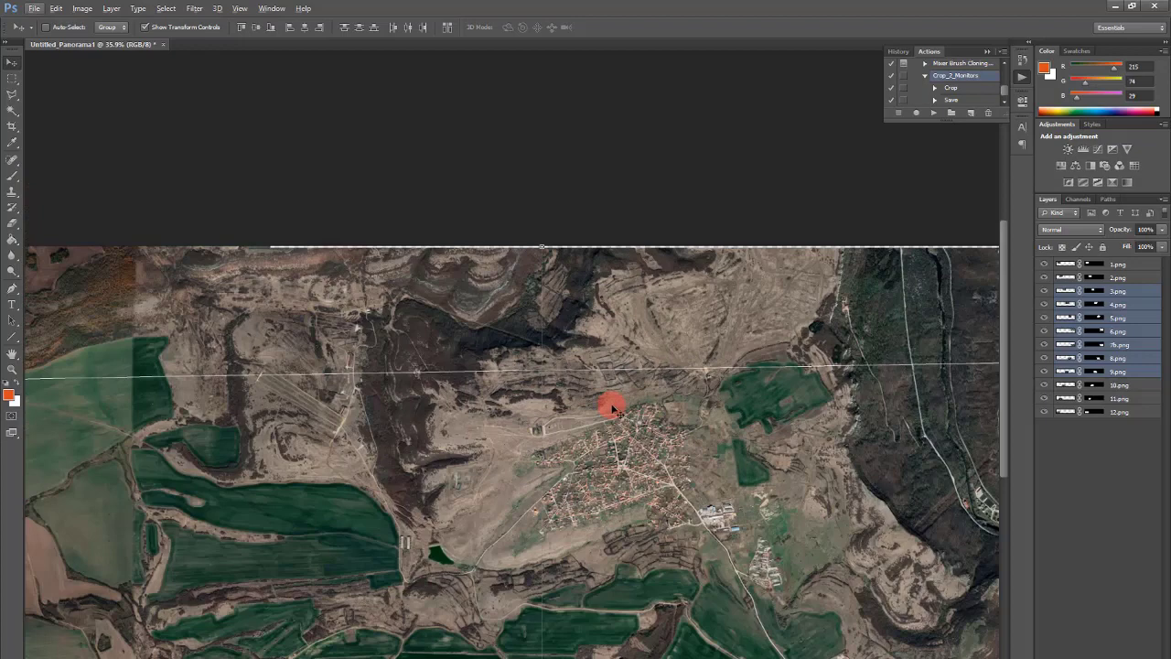
drag(611, 407, 618, 413)
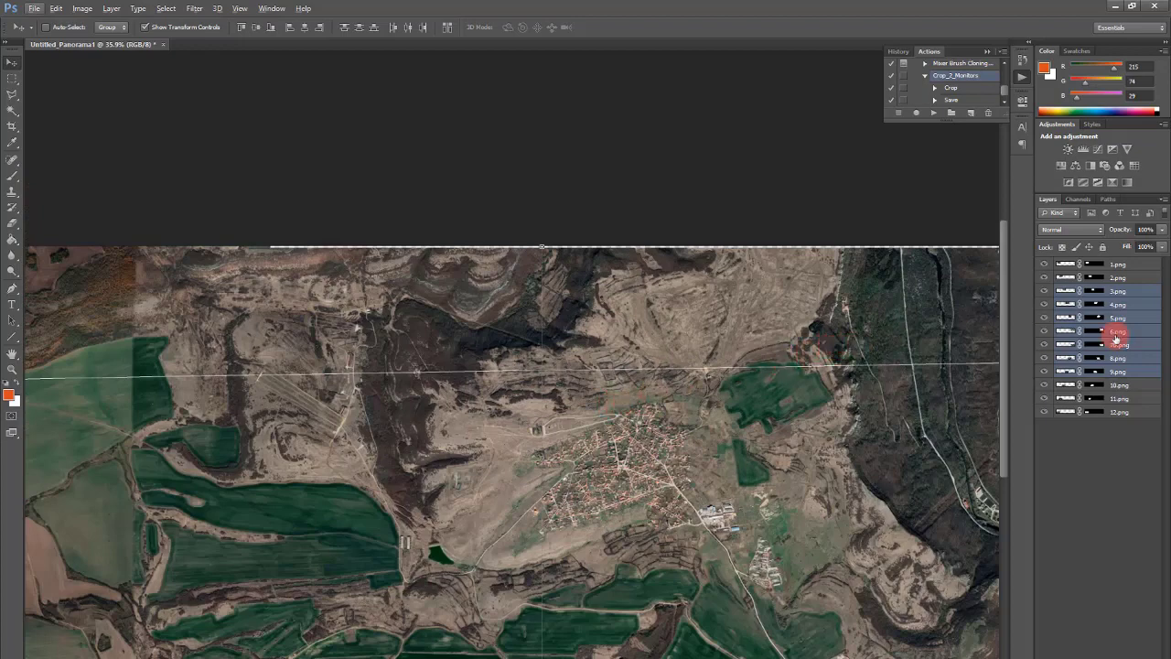
Select layer masks and layers 1.png–12.png, trying the mask options on 12.png.
click(1101, 372)
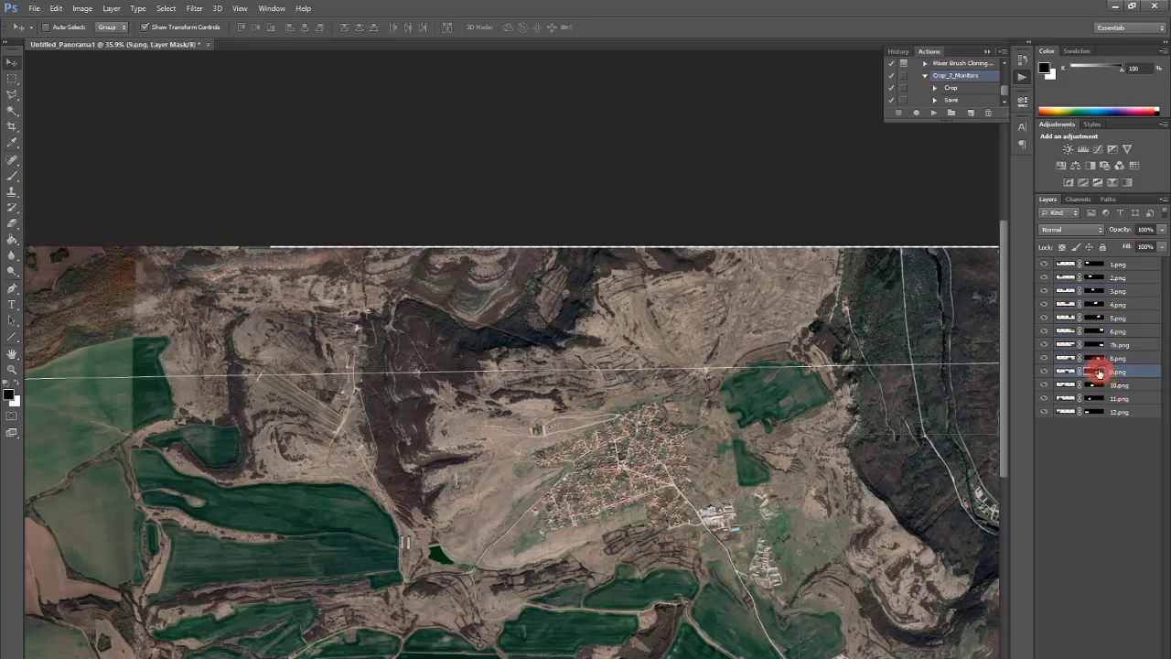
click(1097, 266)
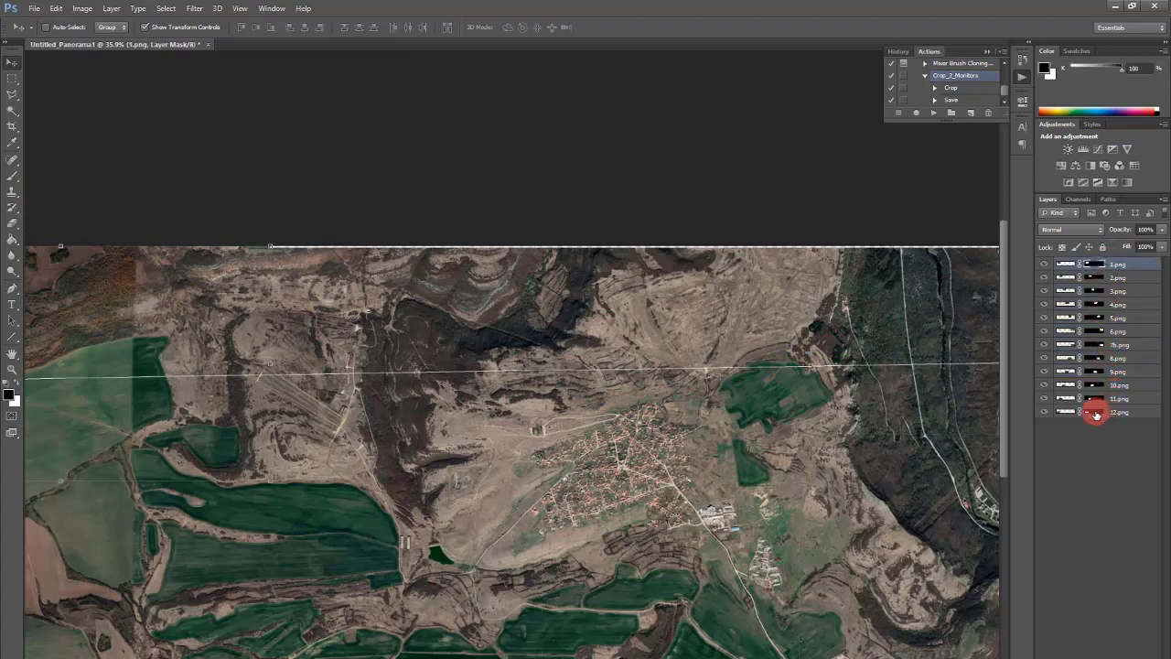
shift+click(1095, 413)
click(1110, 439)
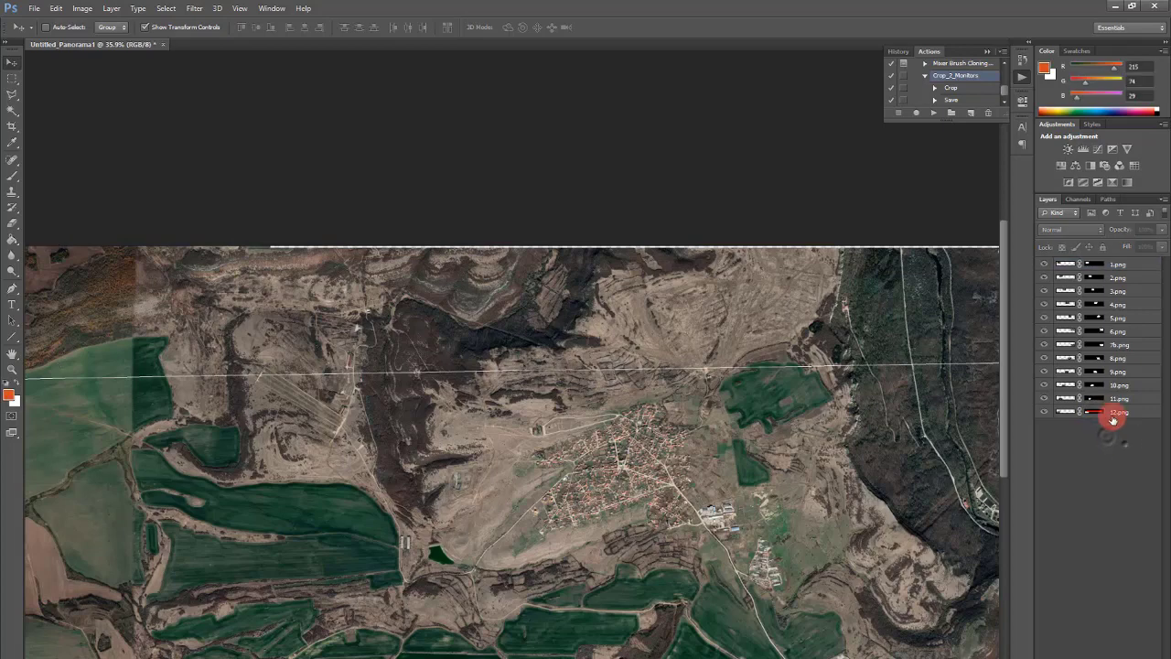
click(1056, 416)
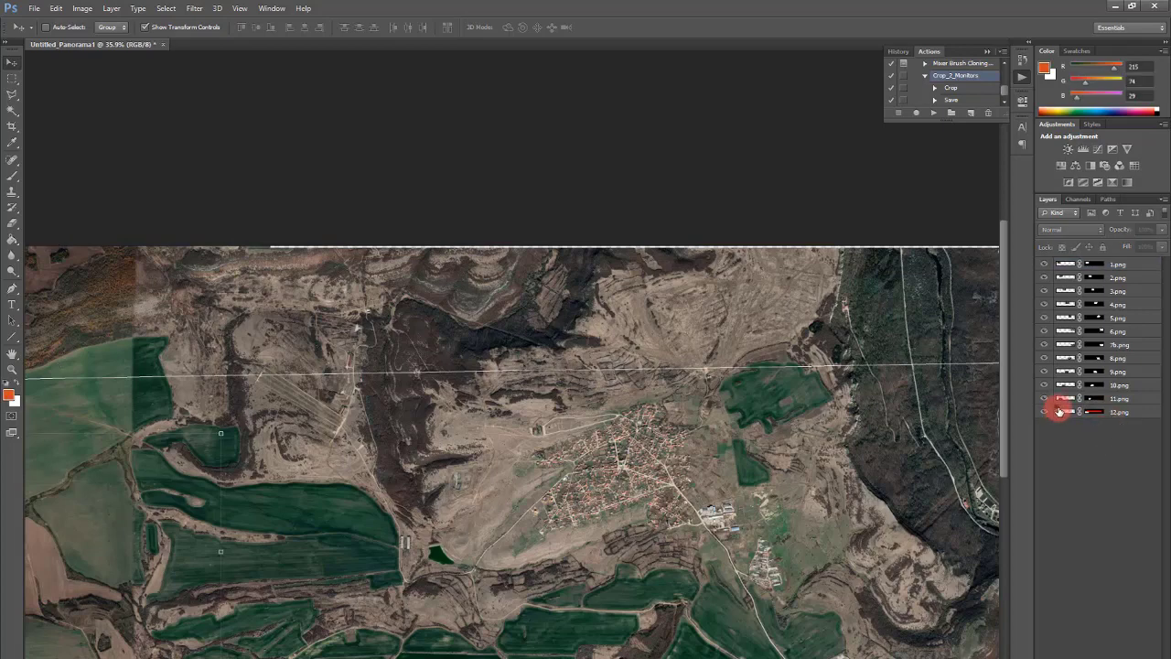
shift+click(1066, 264)
right_click(1067, 265)
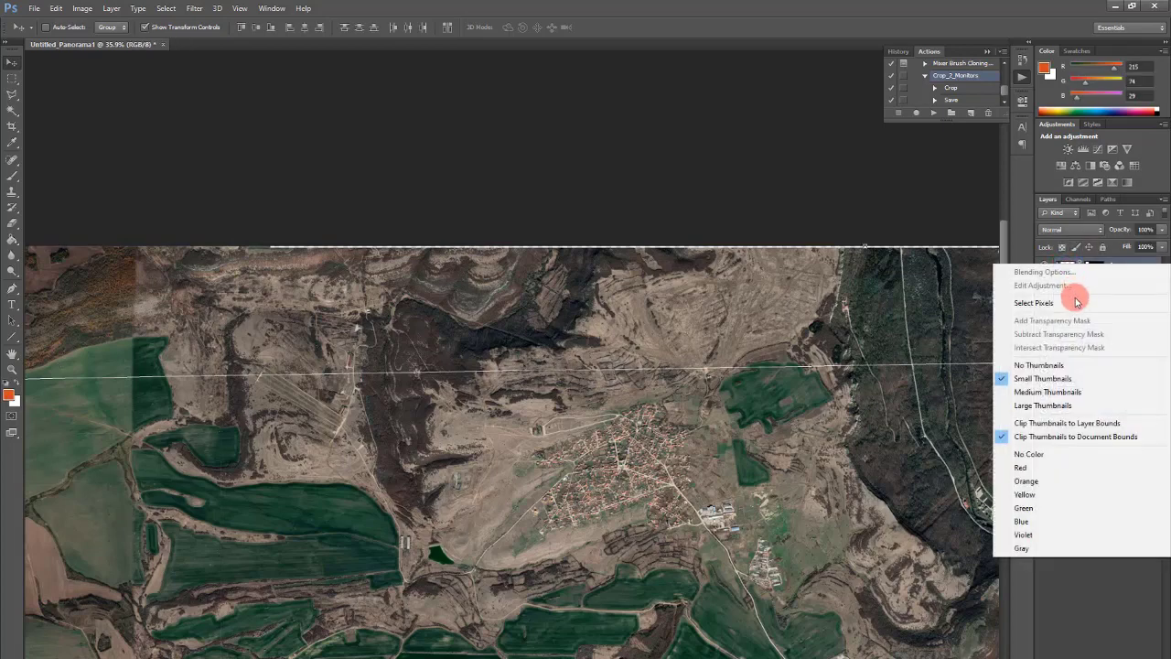
click(1088, 651)
click(1072, 414)
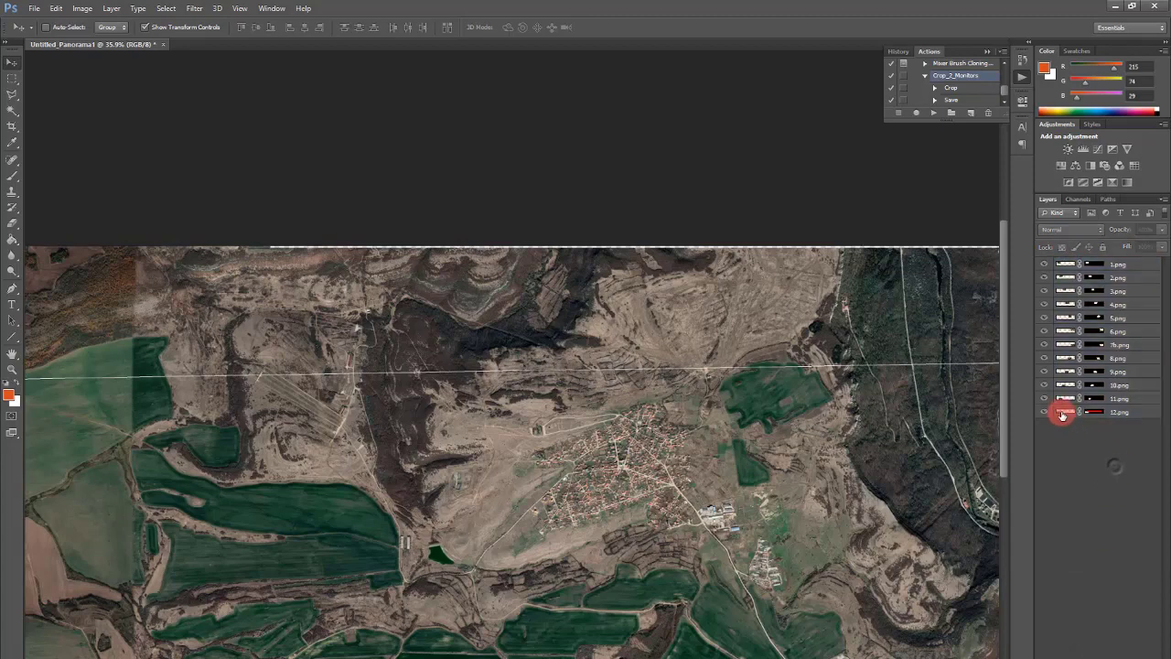
right_click(1062, 414)
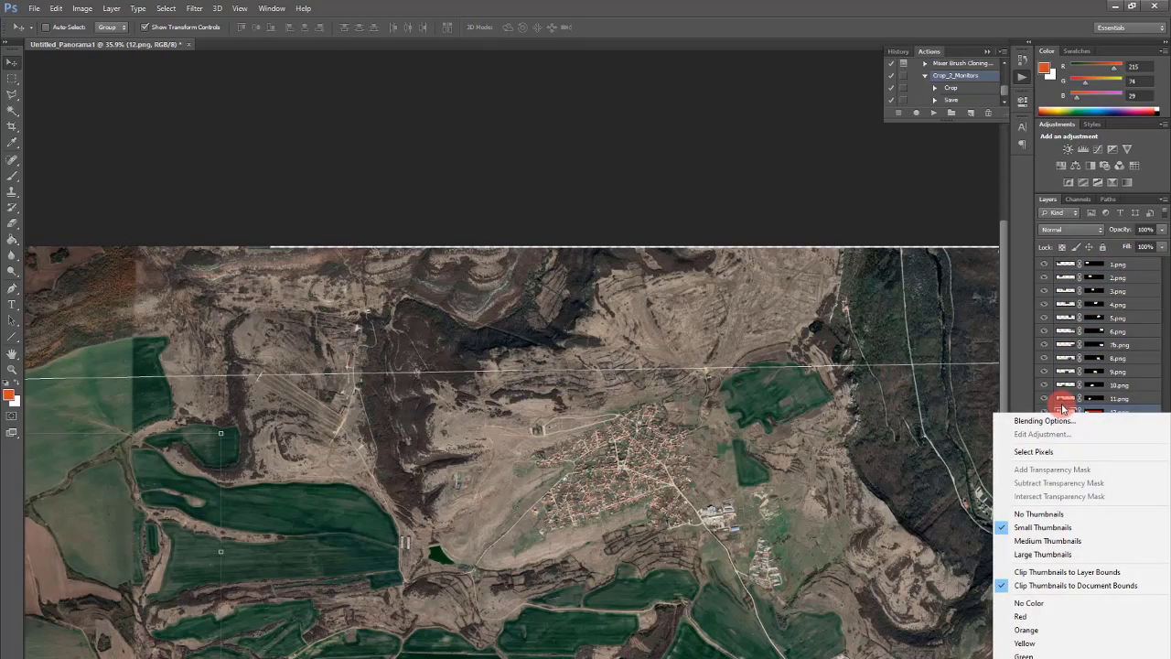
click(1063, 408)
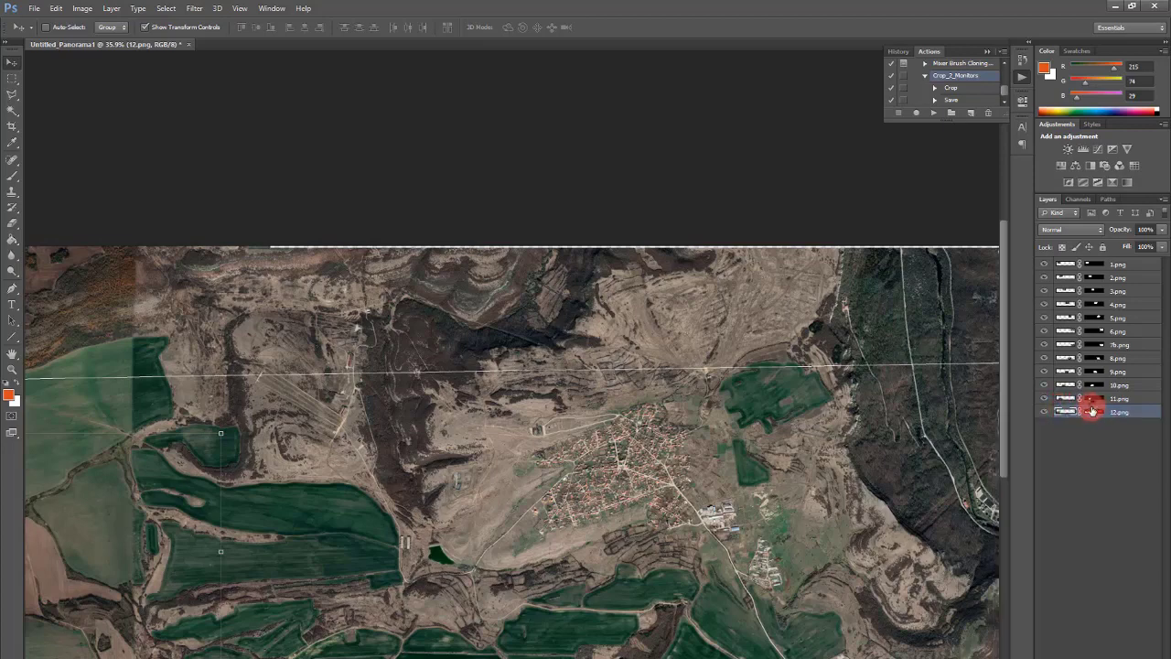
click(1092, 453)
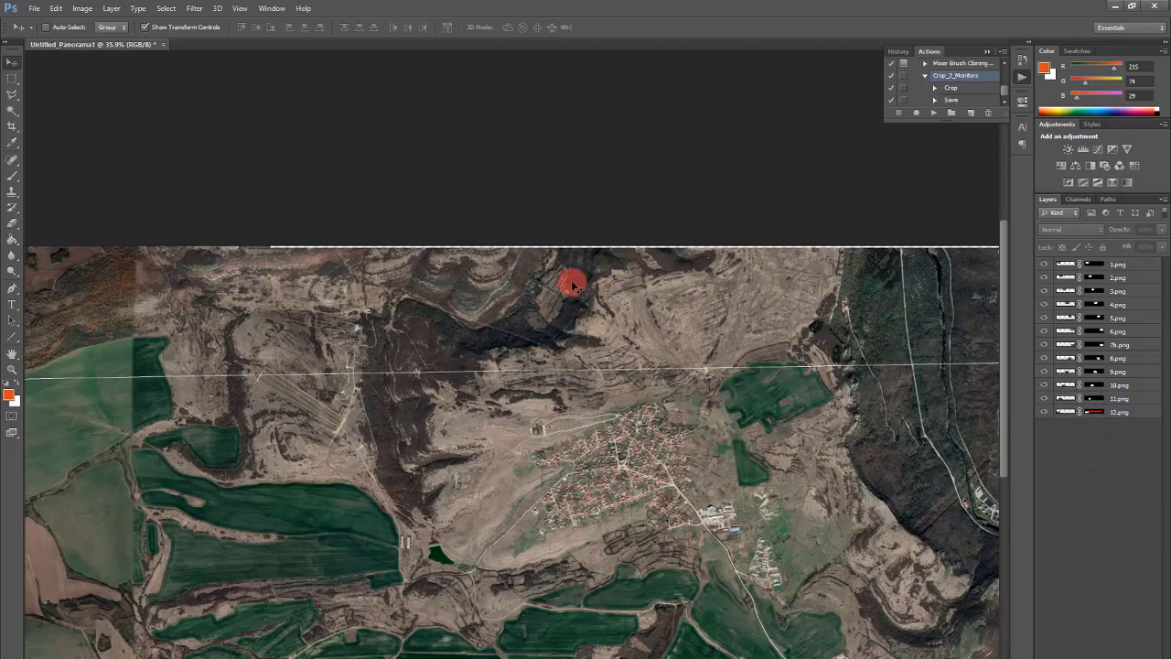
Select the image layers from 1.png and delete their layer masks.
click(1087, 265)
right_click(1088, 266)
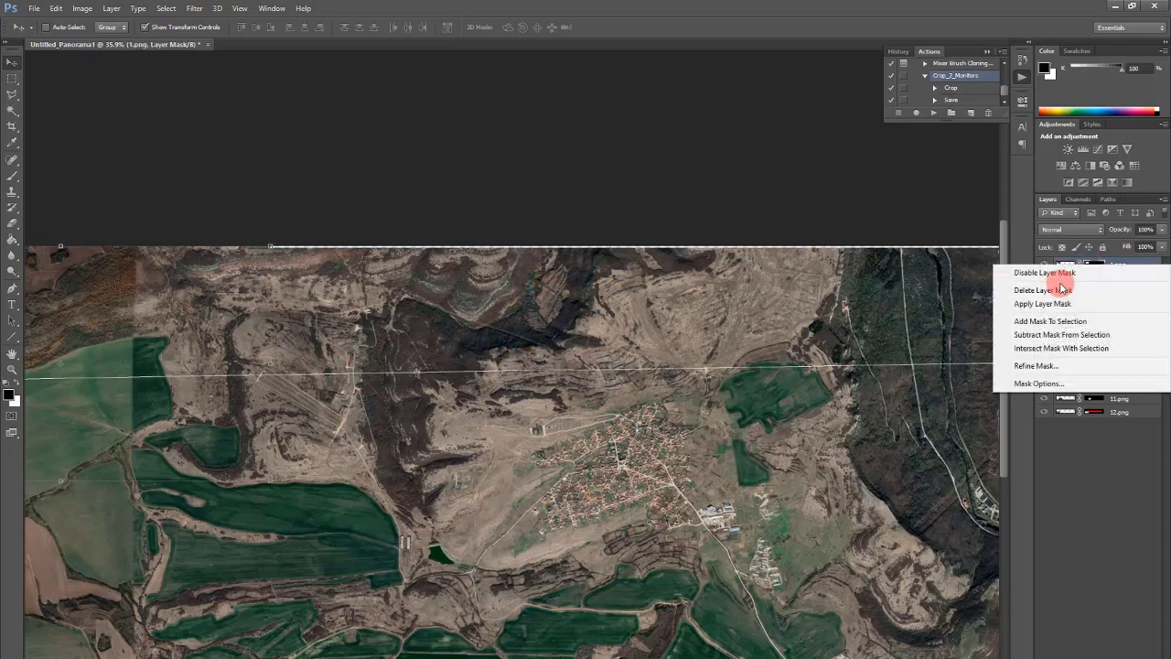
click(1065, 277)
right_click(1077, 278)
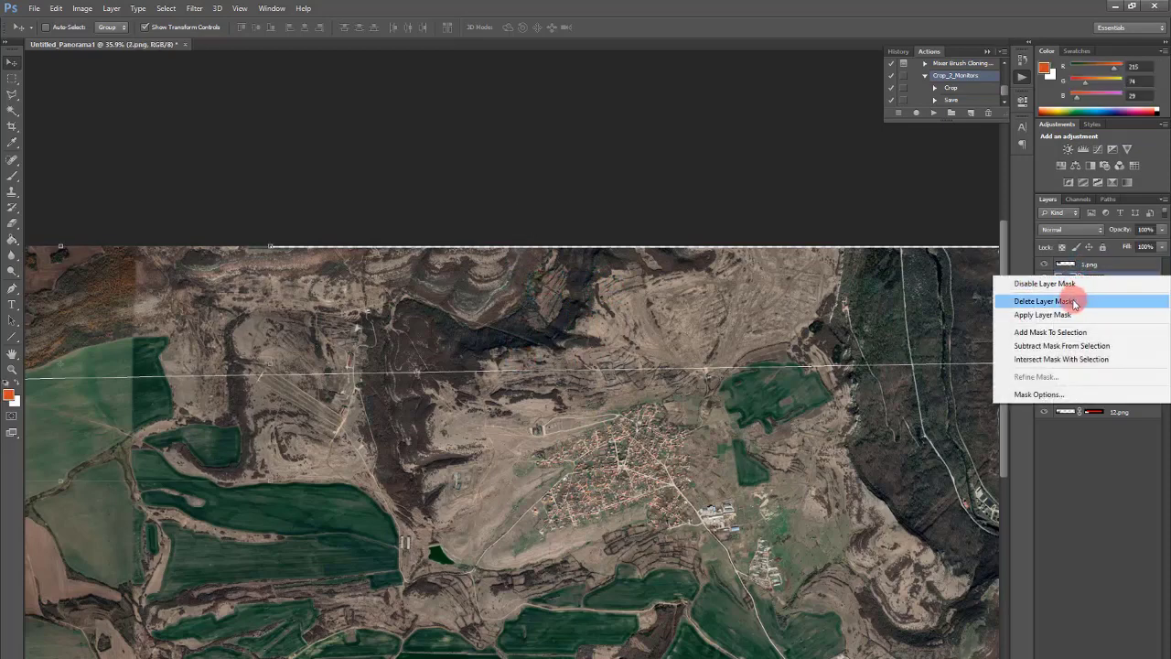
click(1052, 300)
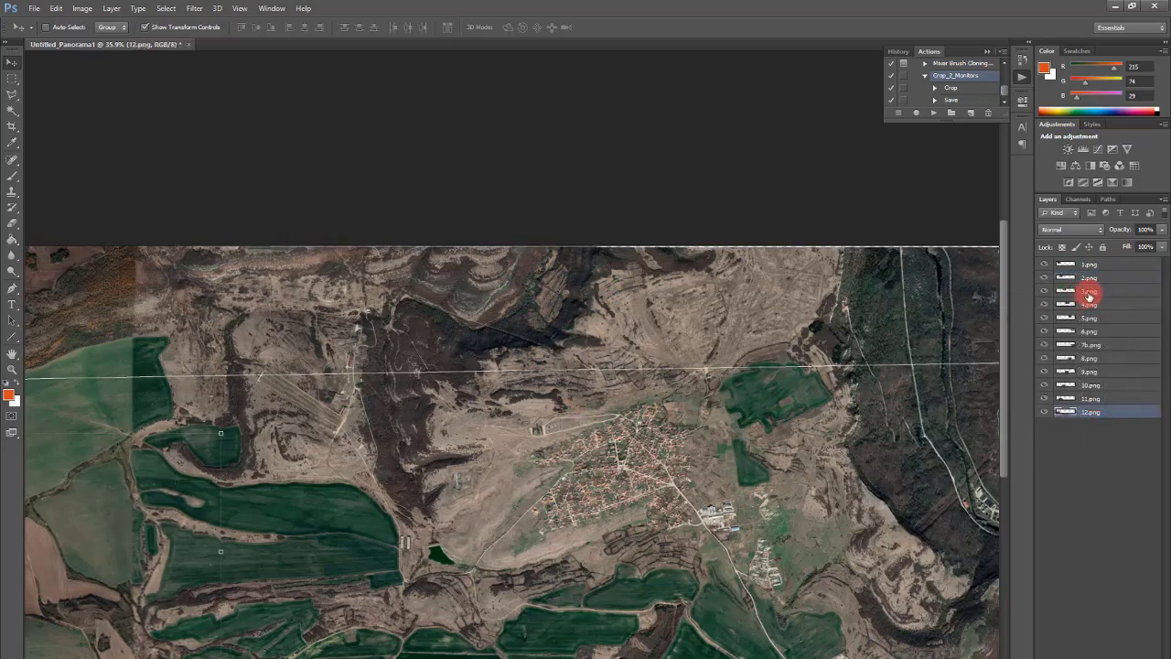
Select layers 3.png–9.png, zoom in on the seam, and drag them until the seam lines up.
click(1087, 293)
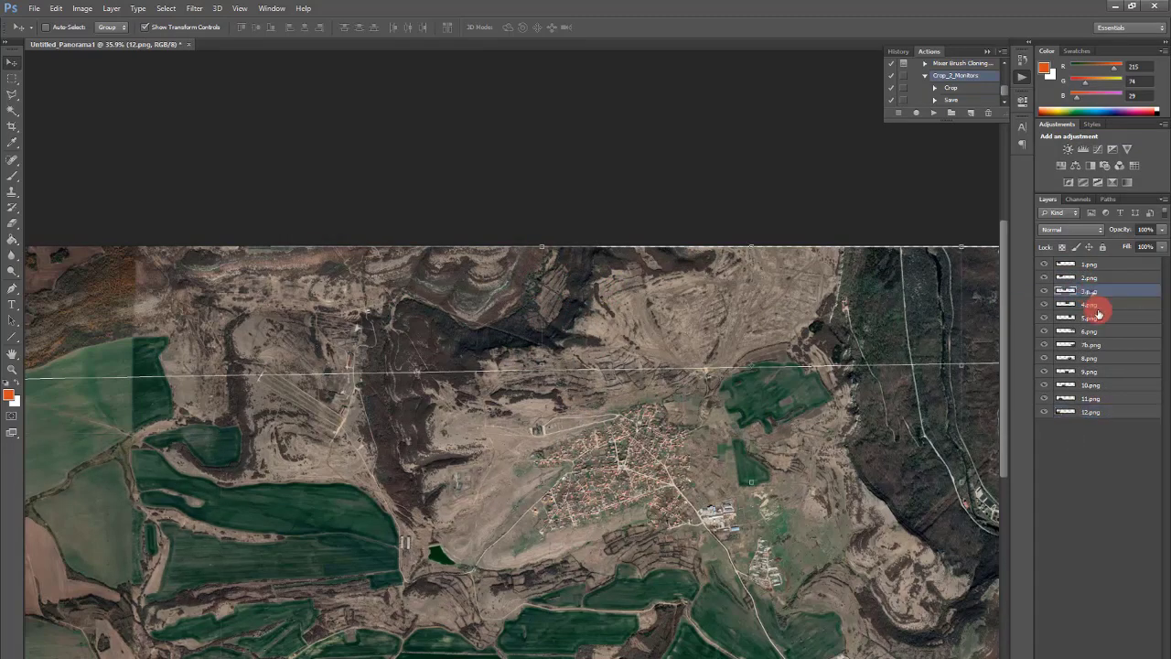
shift+click(1099, 371)
drag(590, 286, 97, 306)
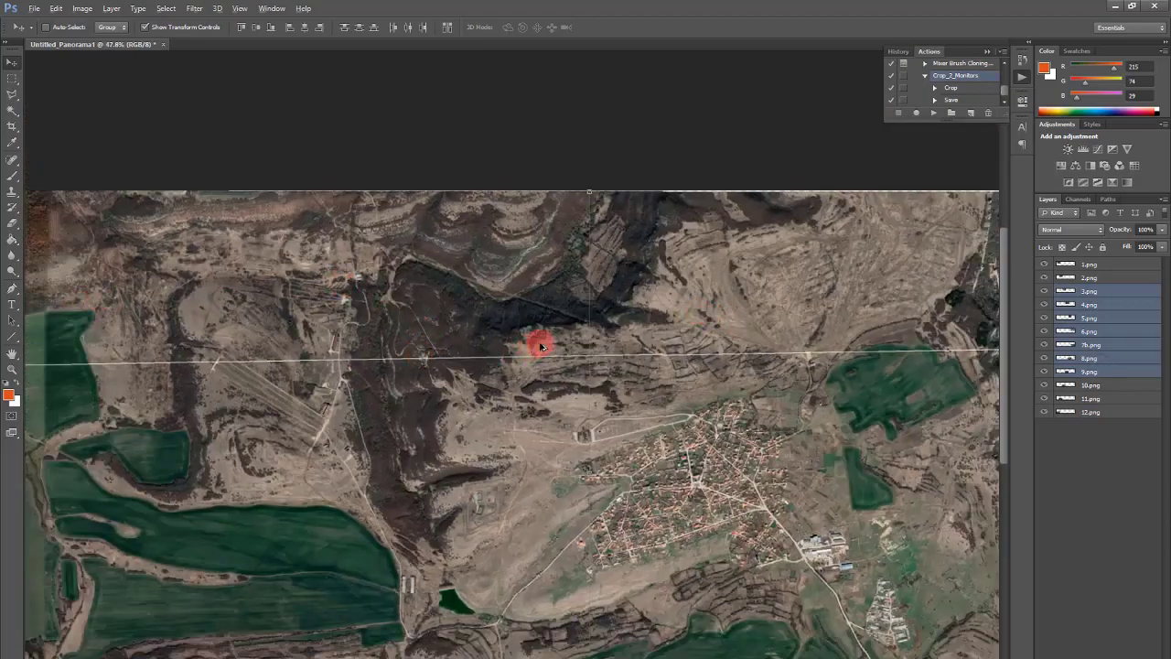
drag(686, 335, 525, 303)
drag(296, 305, 445, 217)
drag(704, 364, 698, 341)
drag(601, 314, 499, 408)
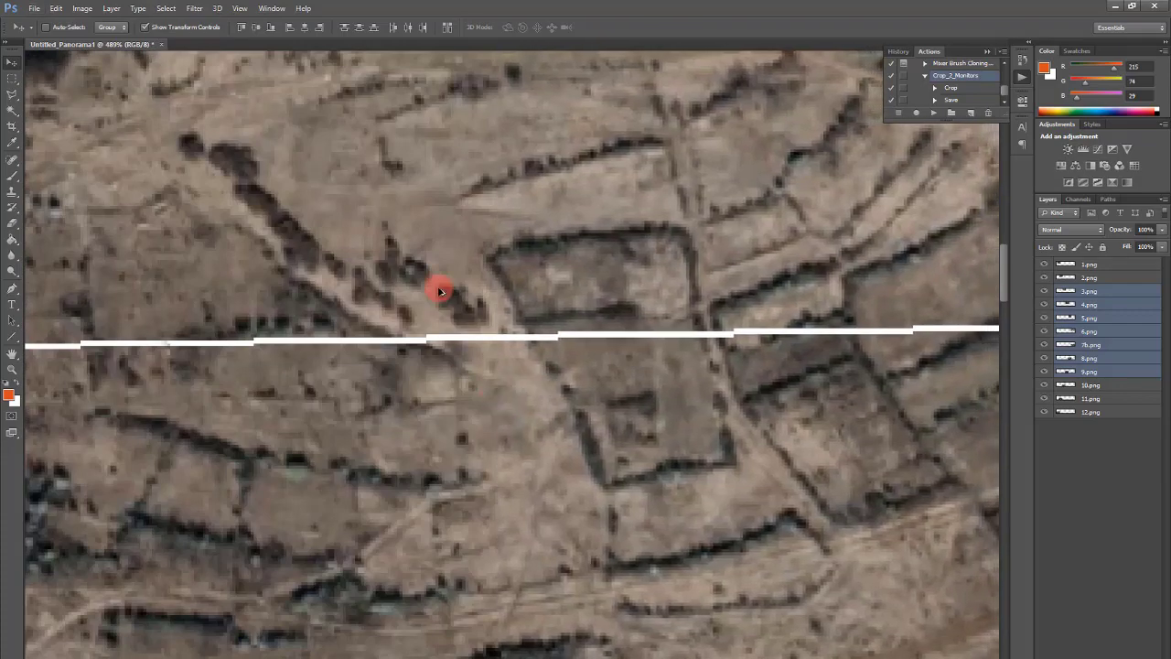
scroll(439, 287, down, 8)
scroll(521, 441, up, 3)
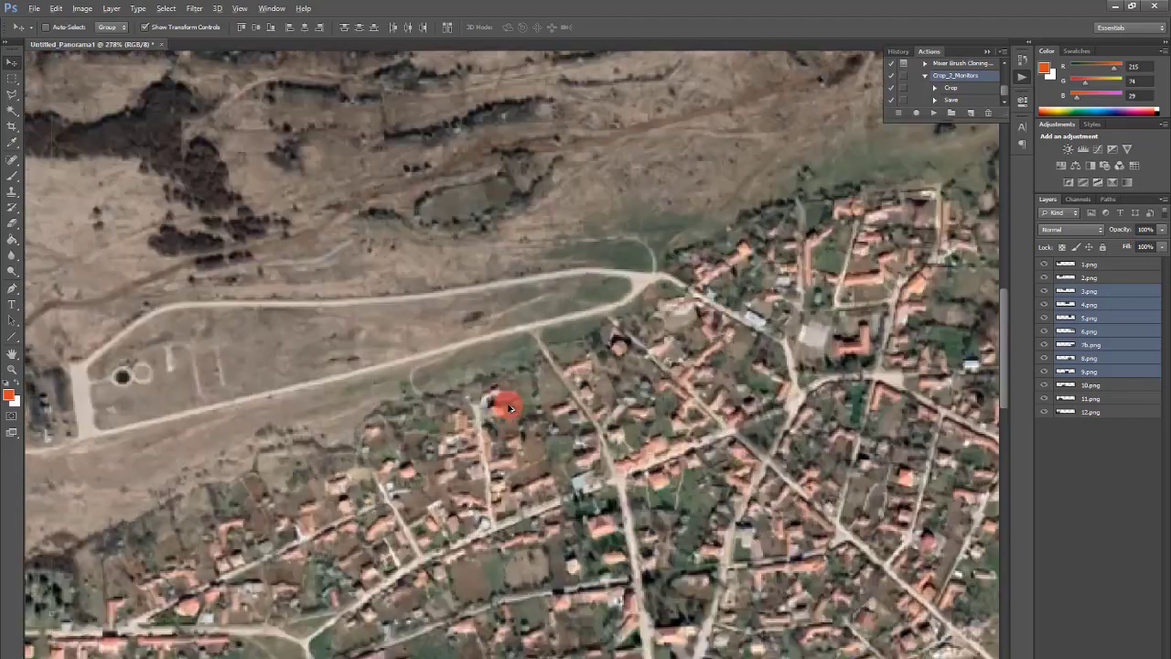
scroll(504, 387, down, 6)
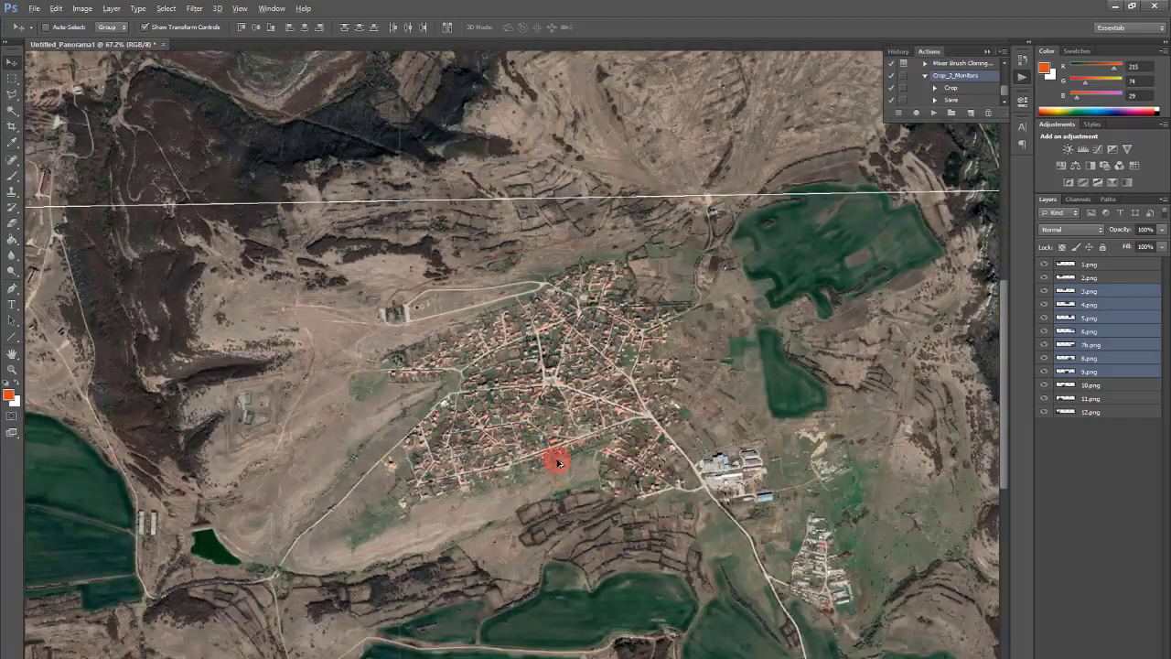
scroll(541, 431, down, 6)
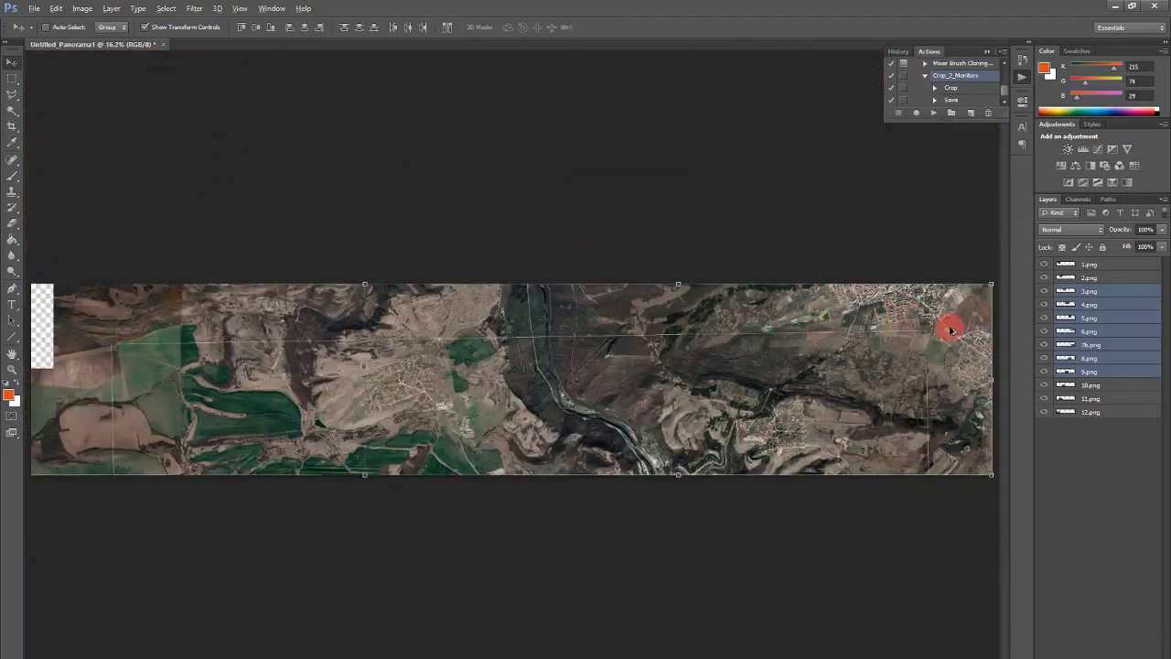
scroll(956, 332, up, 4)
scroll(793, 309, down, 1)
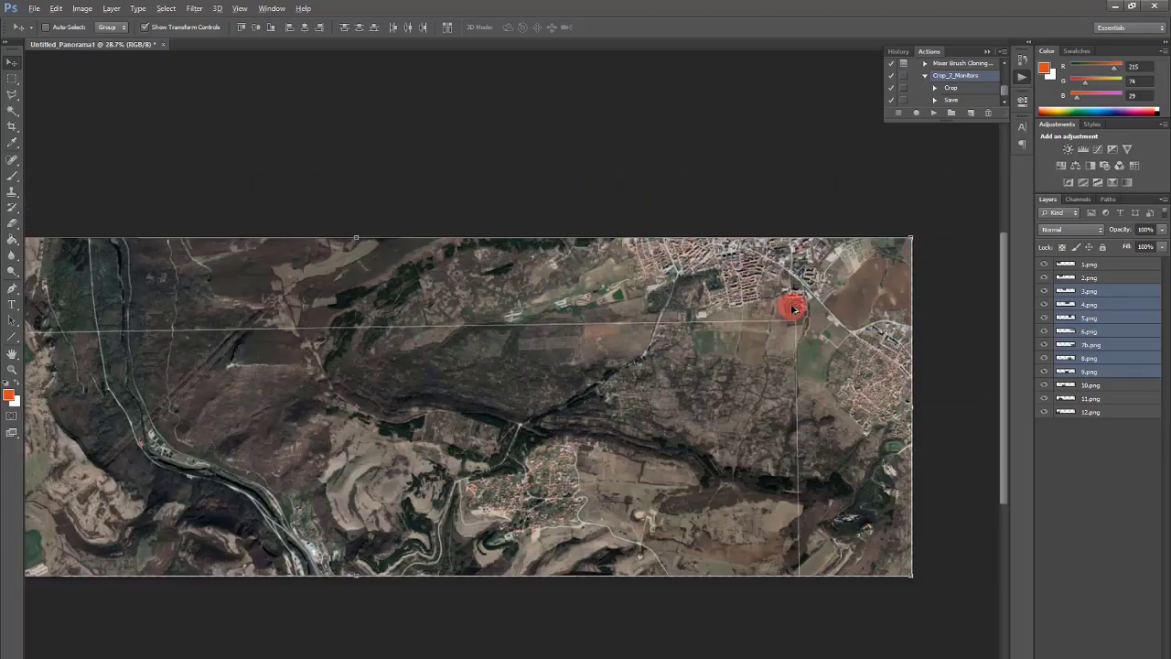
scroll(794, 310, down, 1)
scroll(424, 262, up, 5)
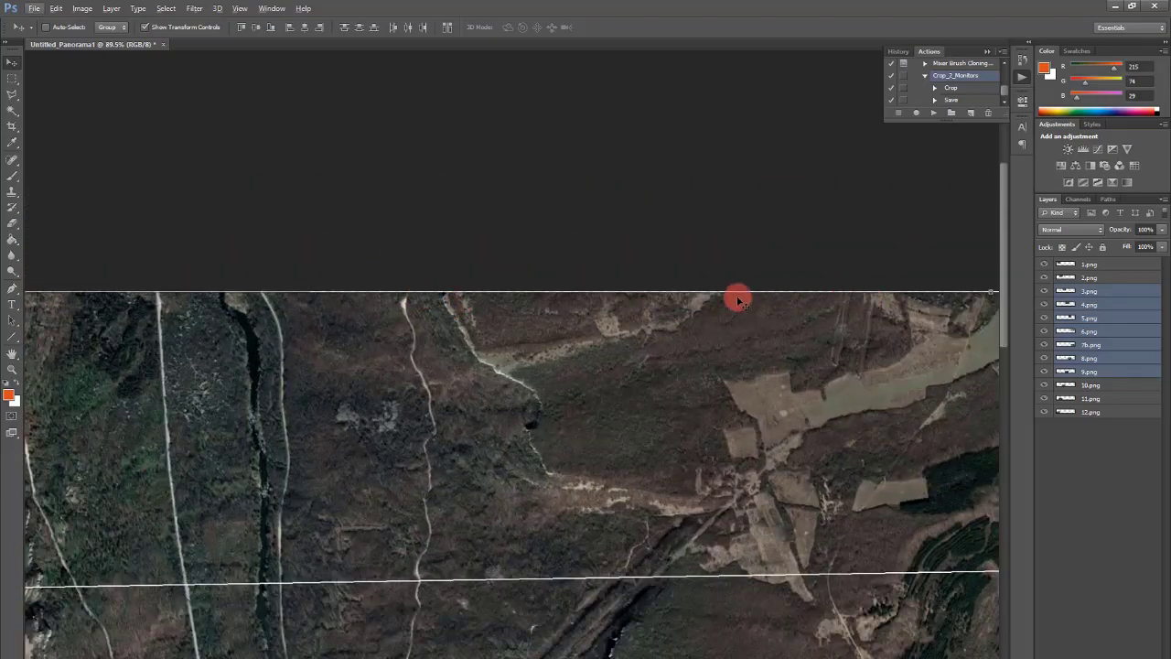
scroll(591, 274, down, 6)
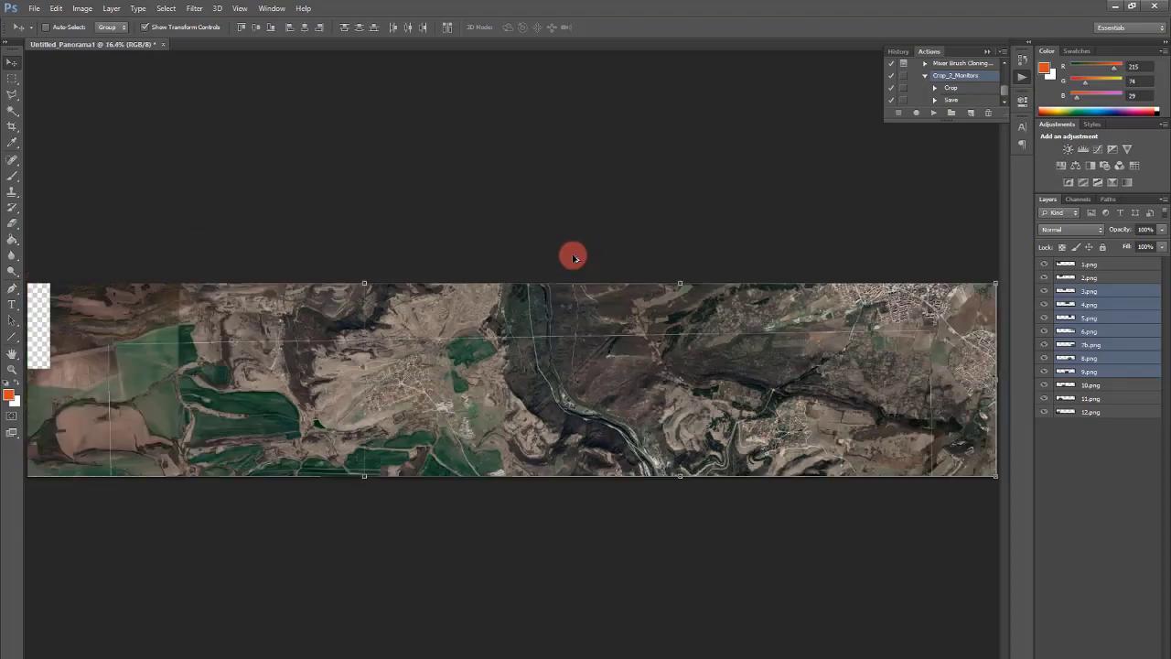
scroll(314, 290, up, 5)
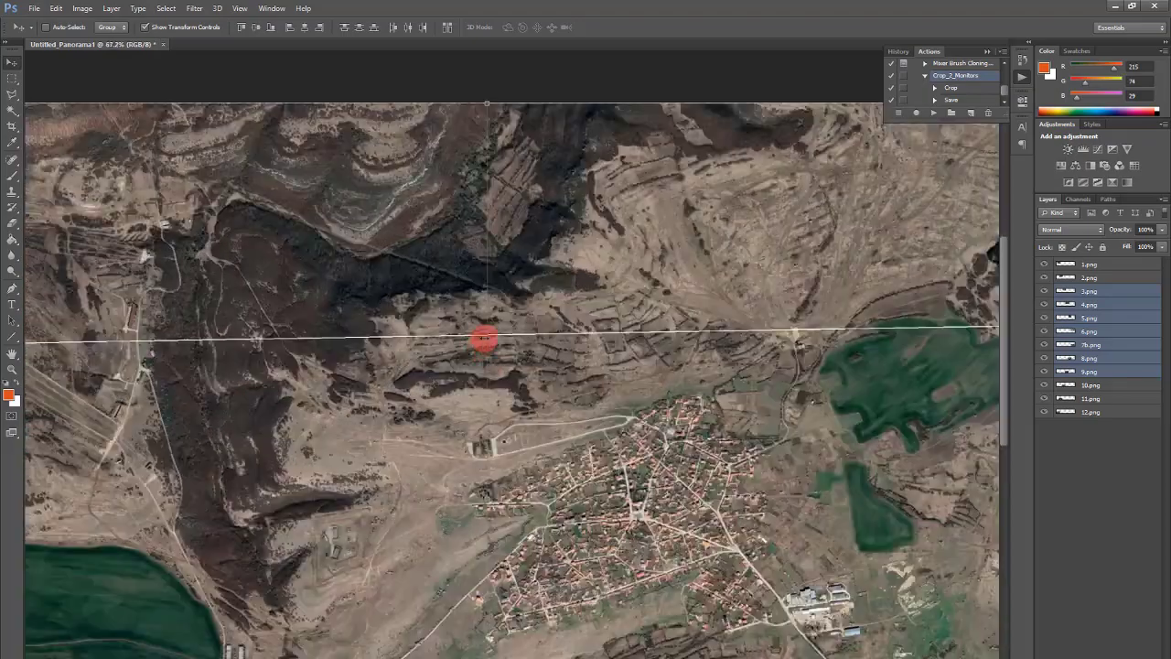
scroll(485, 329, up, 7)
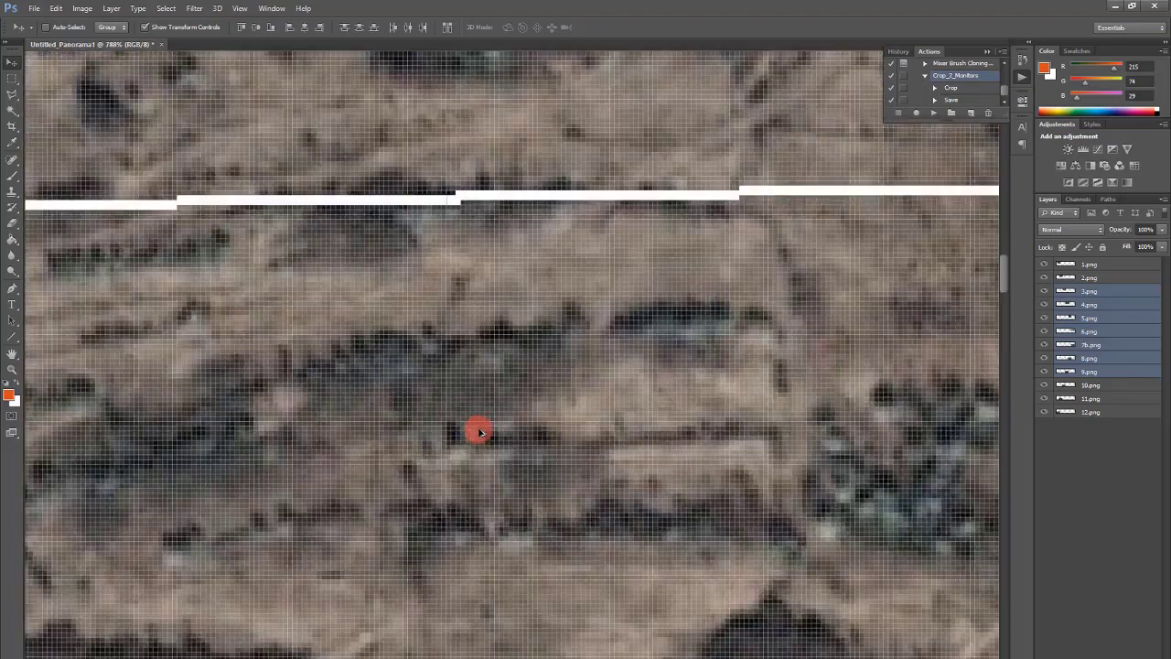
scroll(480, 430, down, 5)
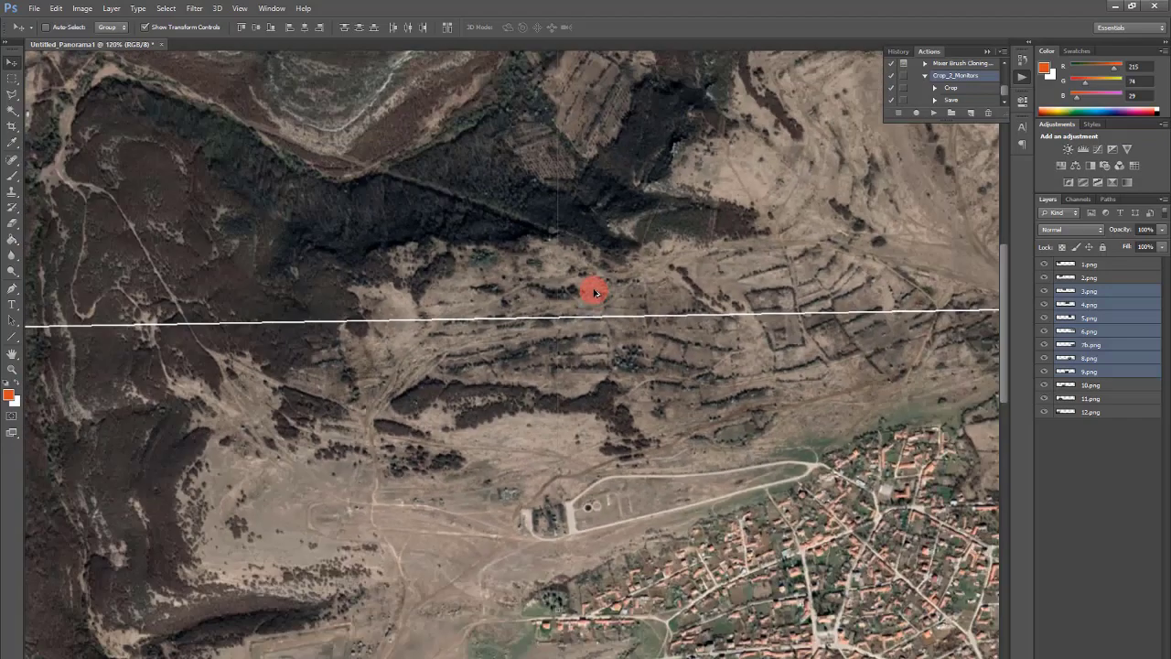
scroll(595, 292, down, 4)
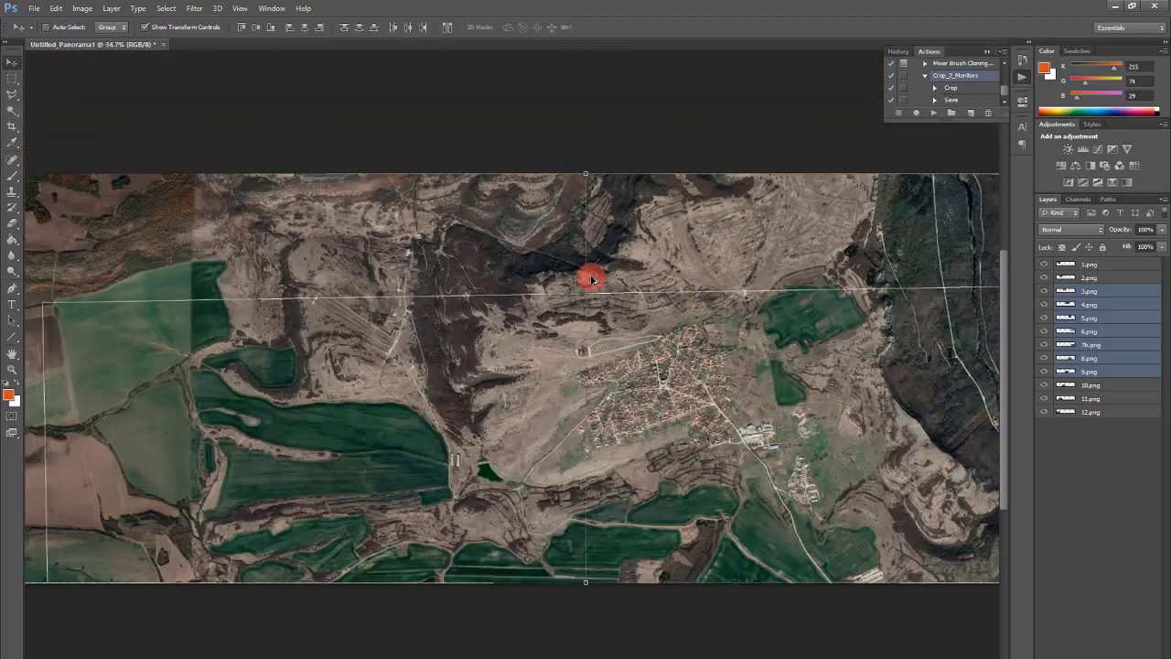
scroll(590, 279, down, 1)
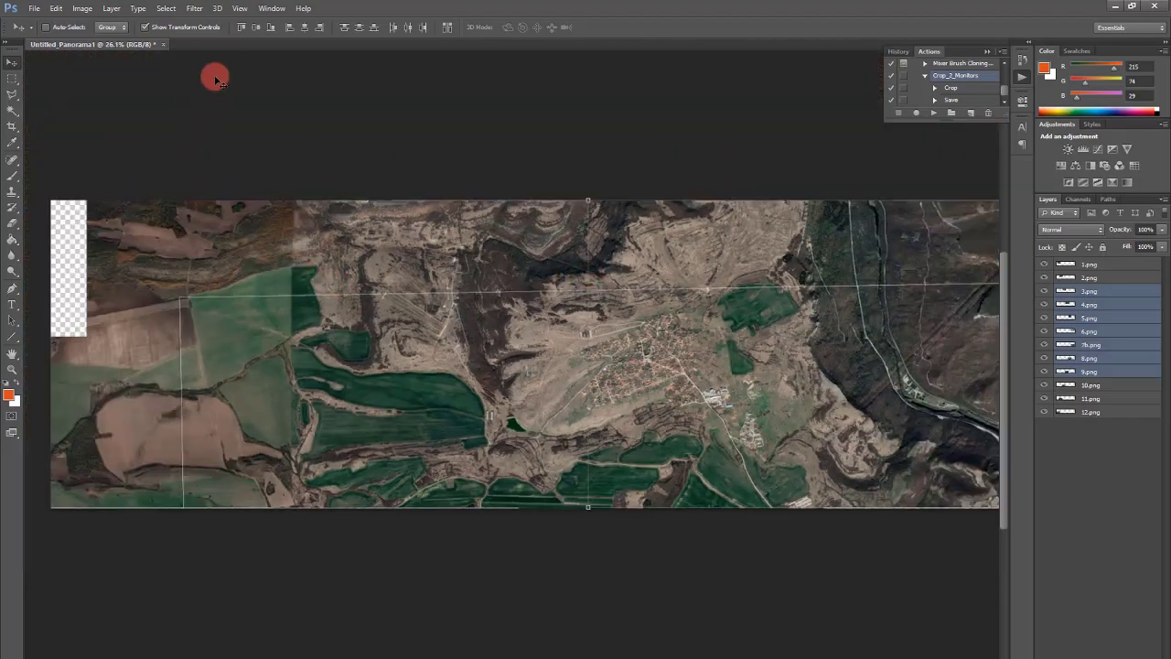
Save the panorama as PNG file '1-12' in the GE_cropped folder, accepting the PNG options.
click(1114, 411)
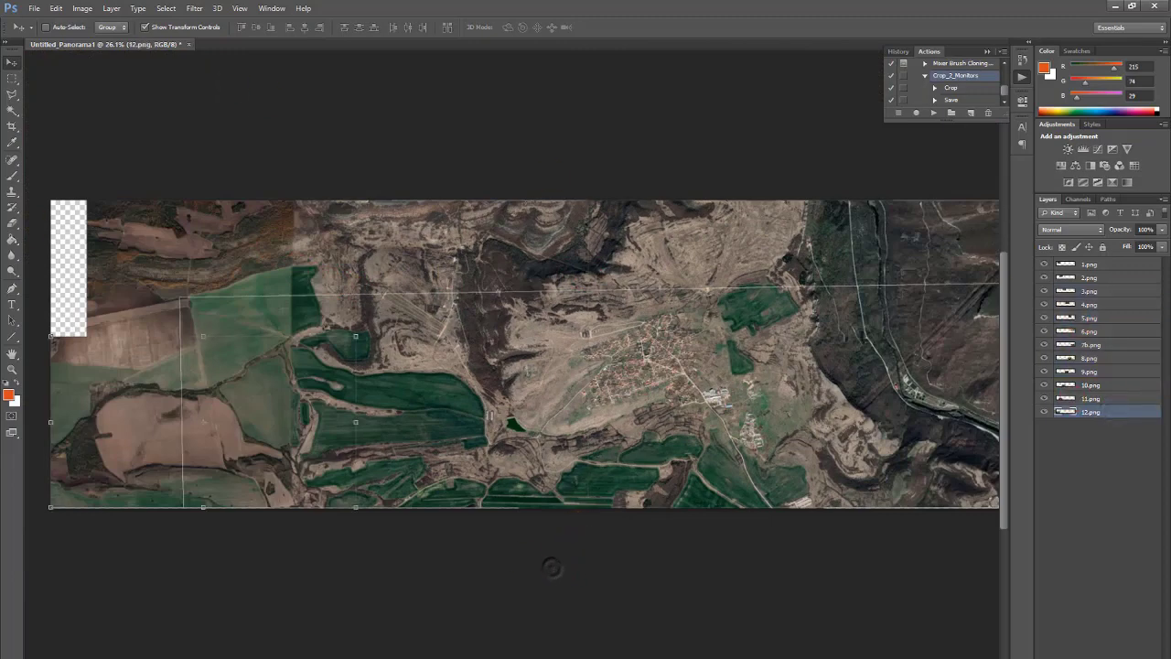
click(17, 112)
click(33, 8)
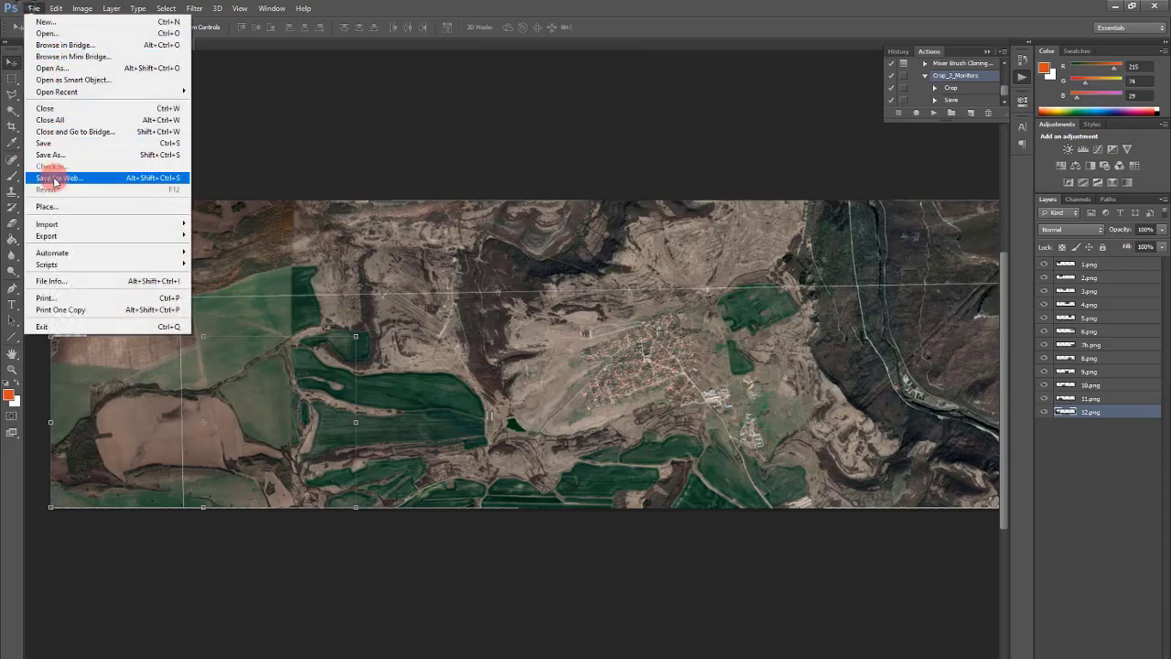
click(56, 157)
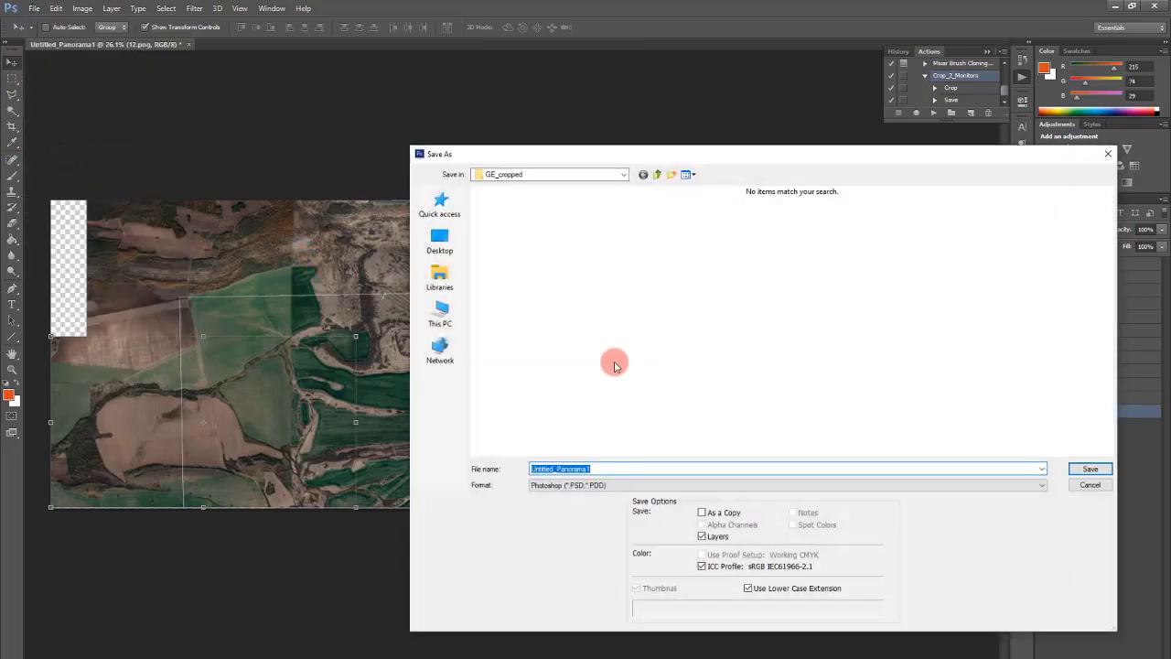
text(1-12)
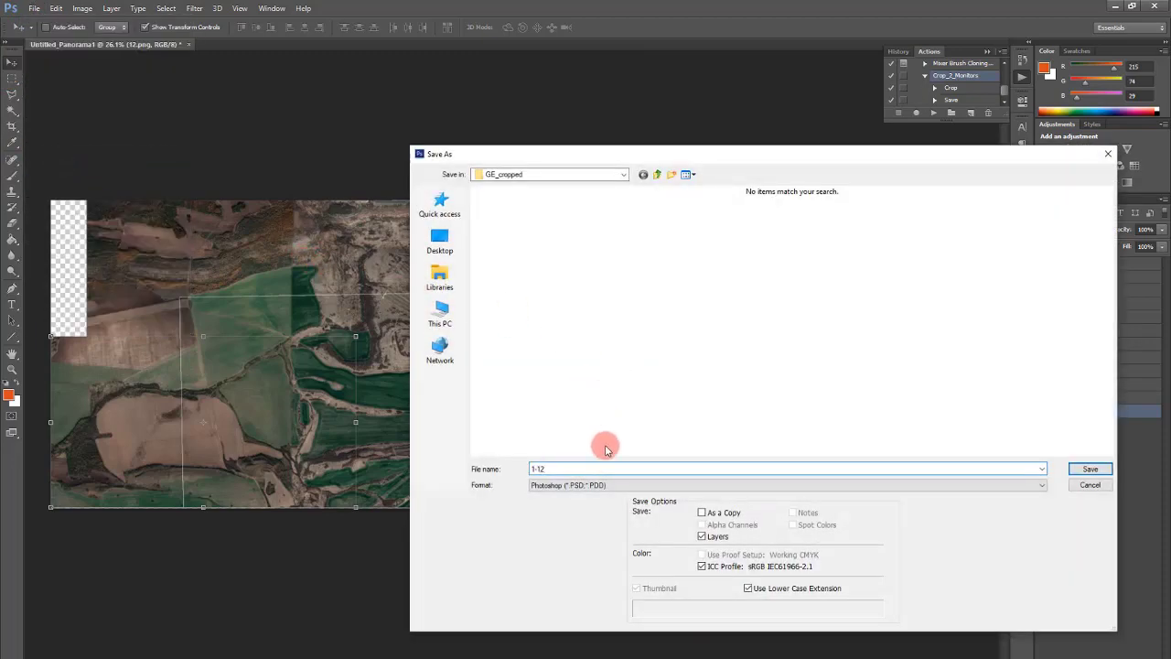
click(599, 485)
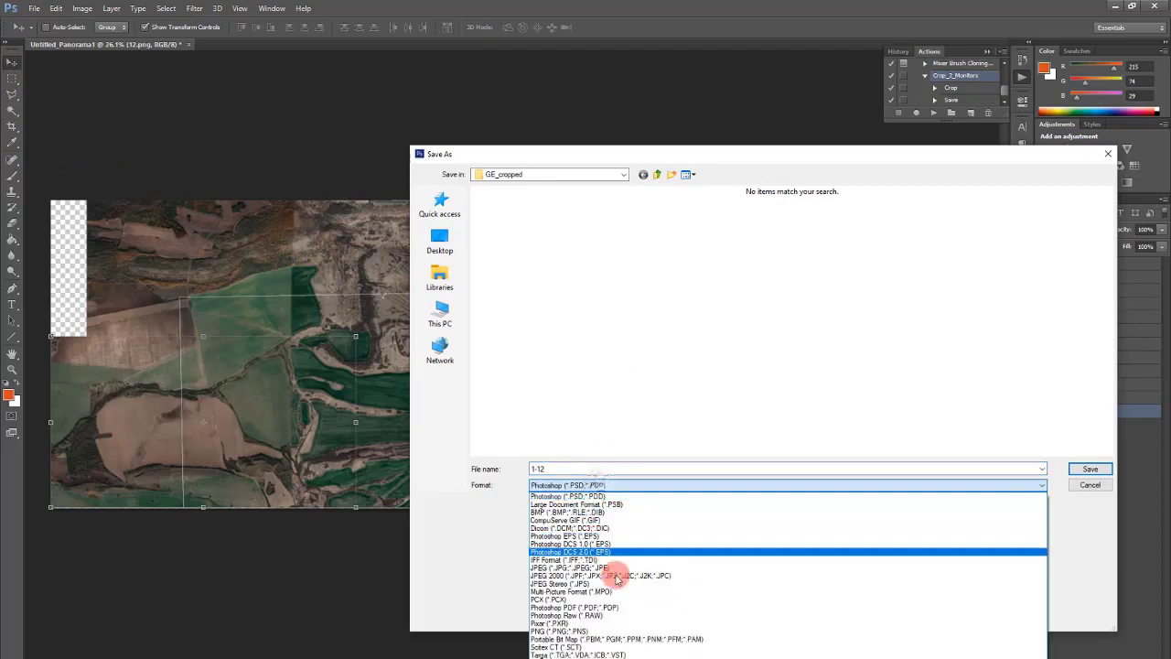
click(567, 630)
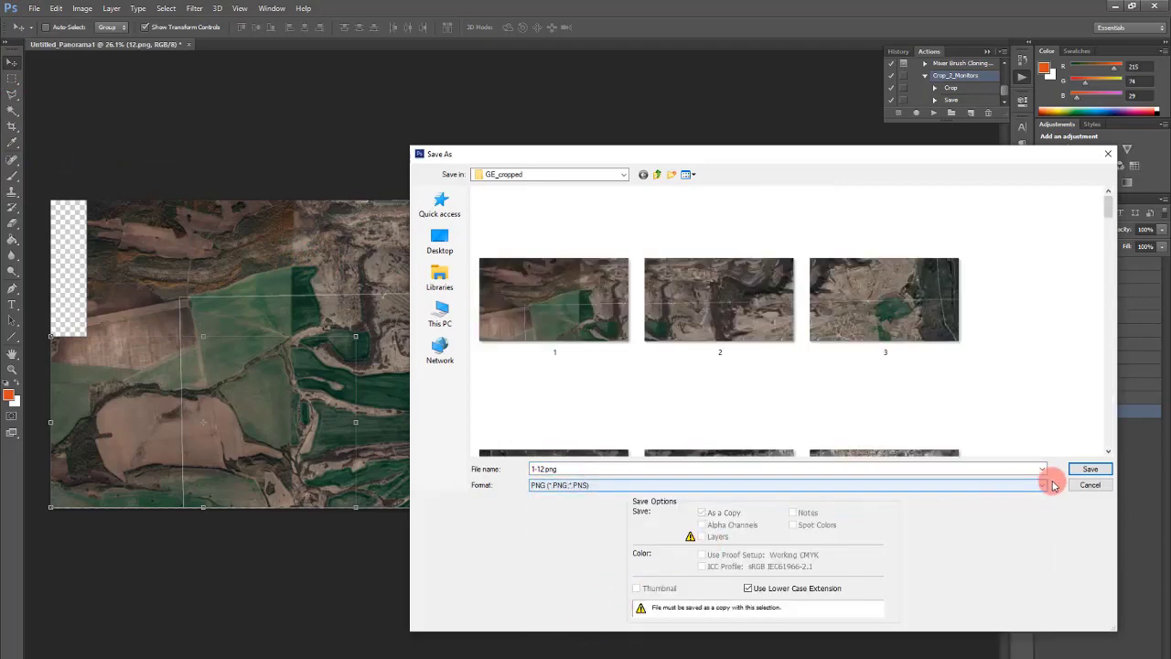
click(1089, 469)
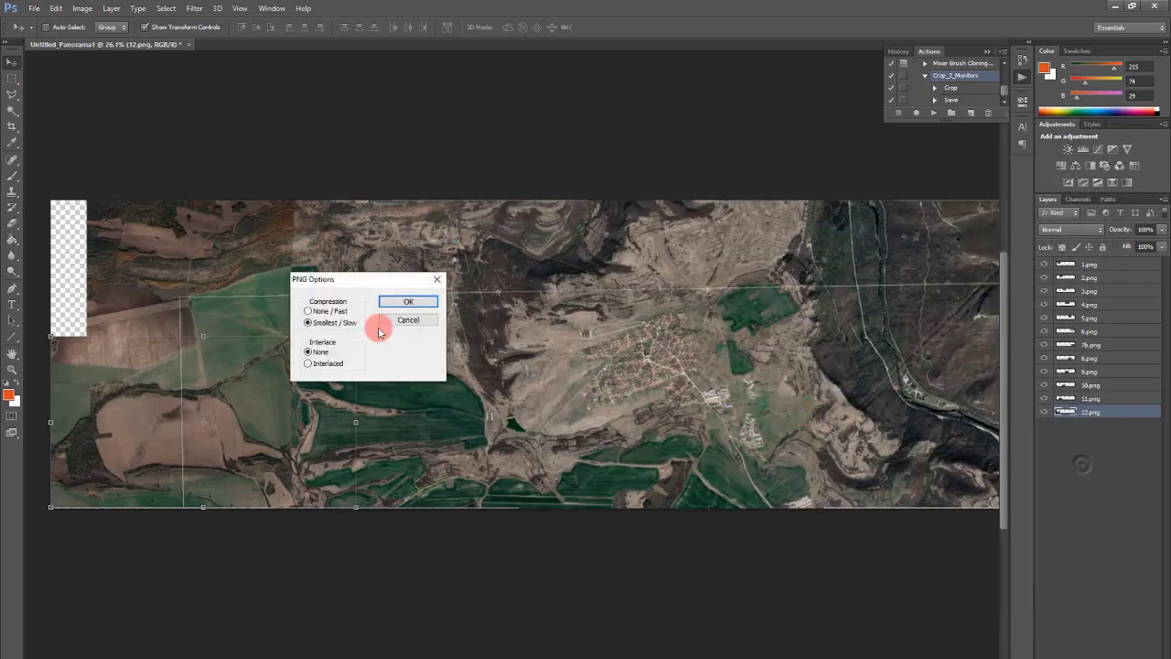
click(335, 306)
key(Return)
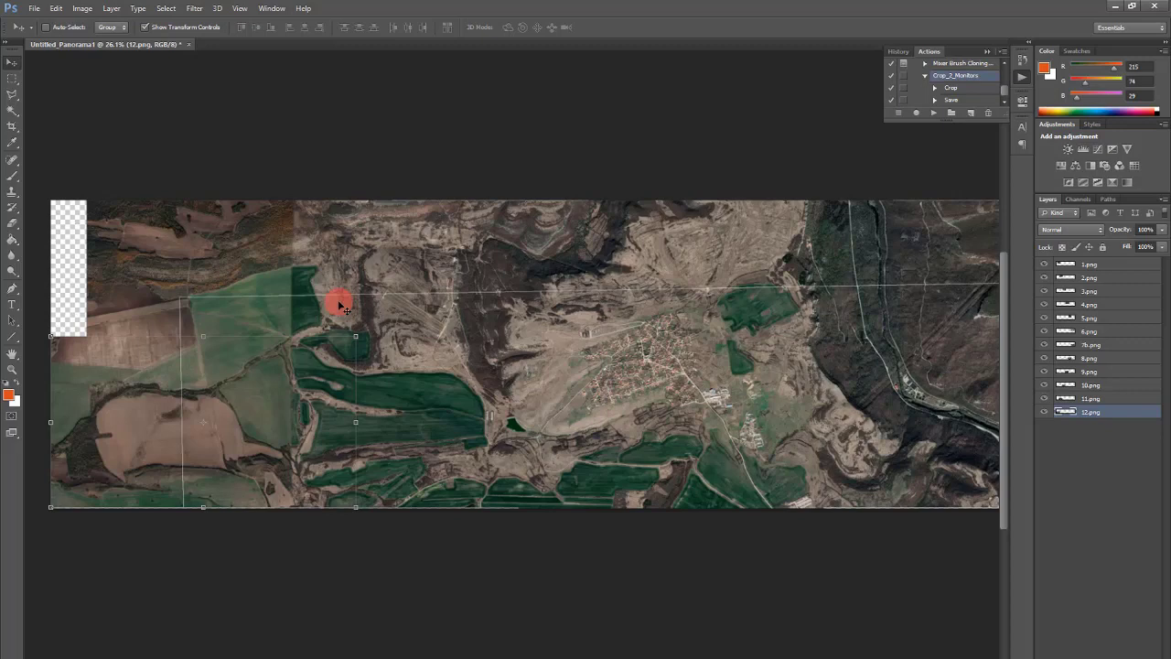
click(199, 295)
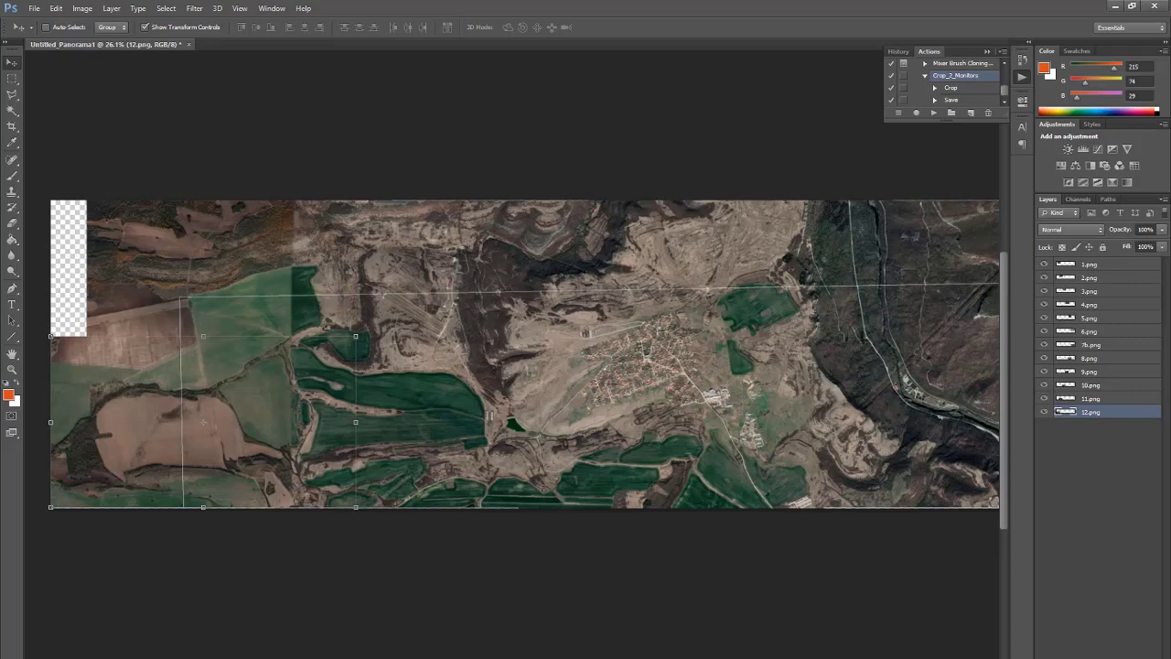